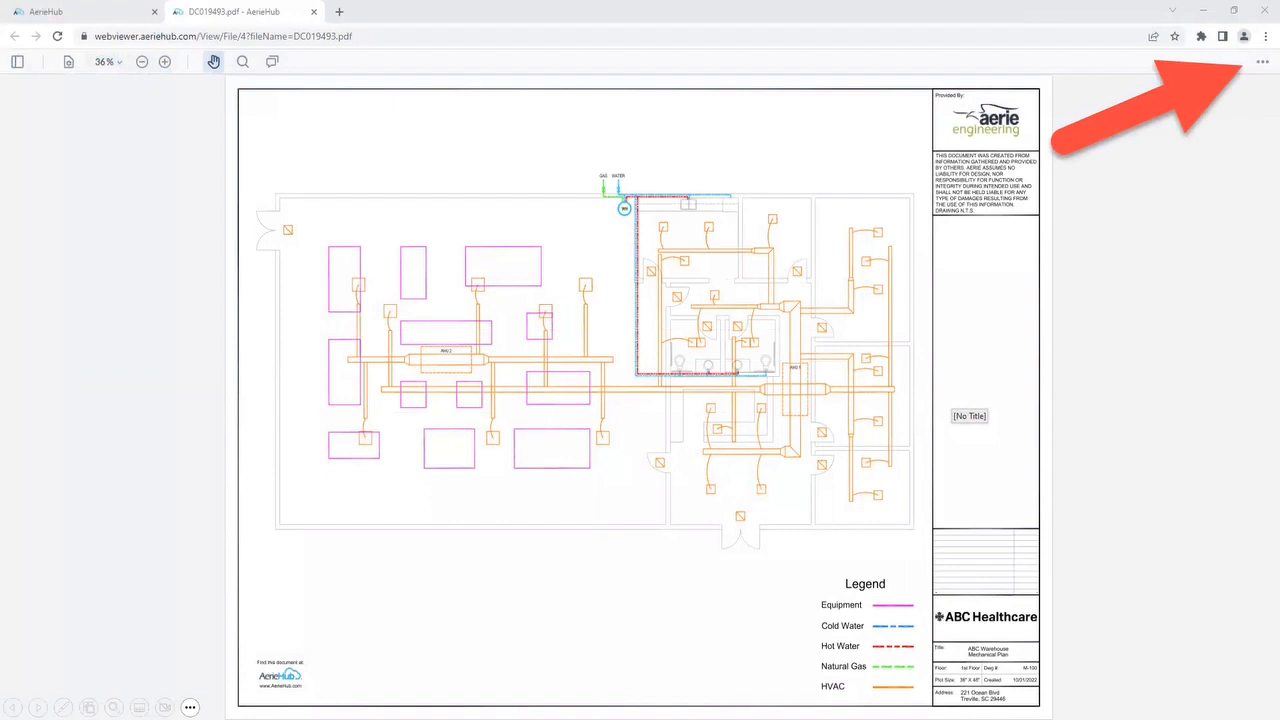
Step: Open the mechanical plan for markup and draw a yellow-orange circle around the gas and water inlets on the upper wall
{"action": "left_click", "coordinate": [1262, 61]}
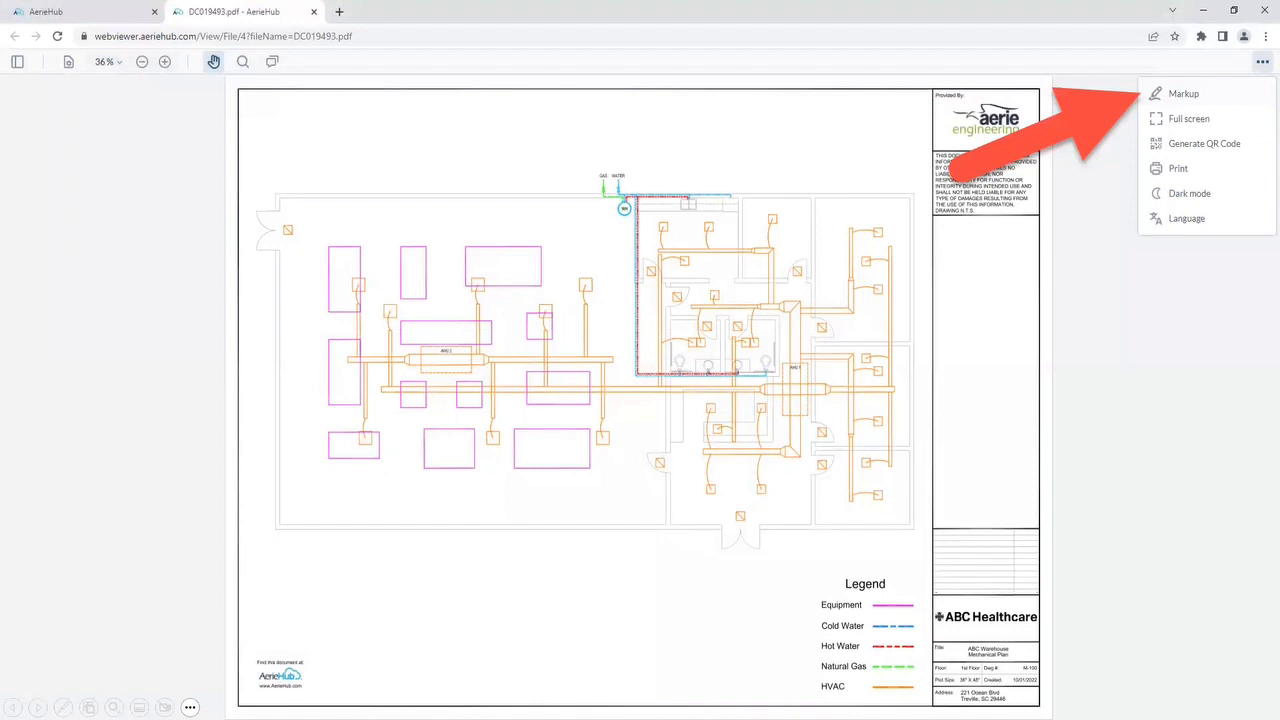
{"action": "left_click", "coordinate": [1183, 93]}
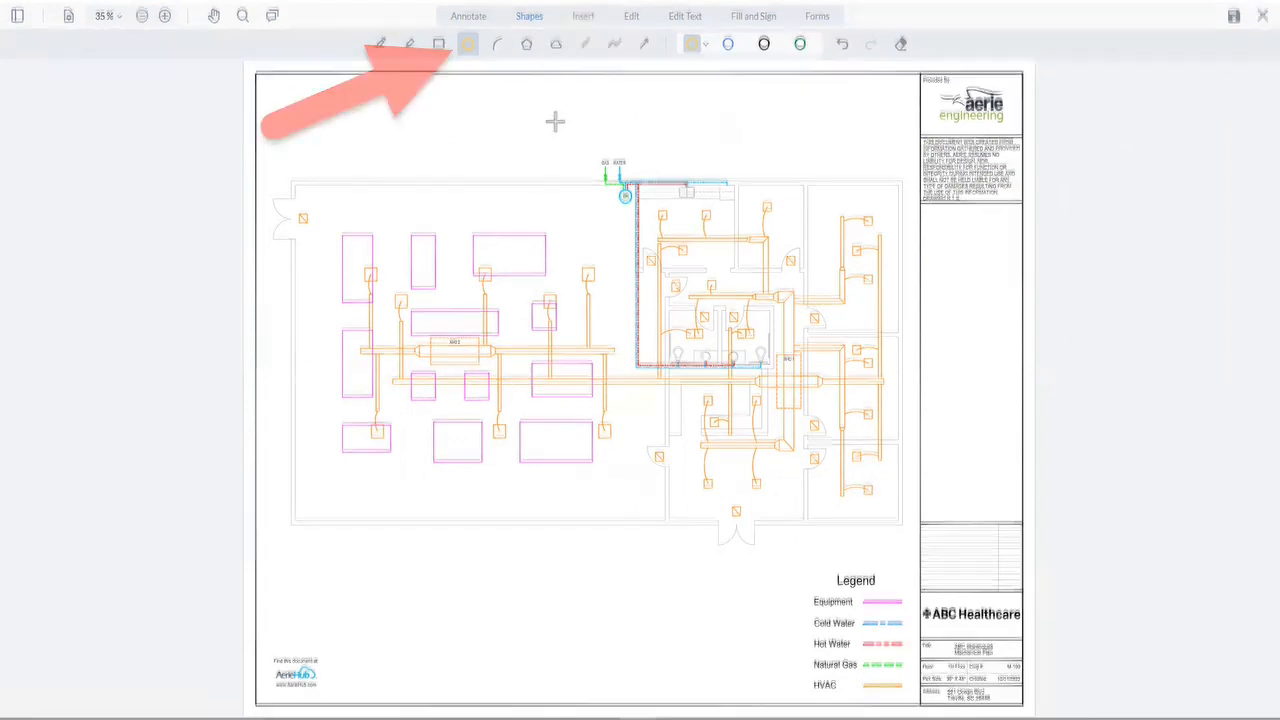
{"action": "left_click_drag", "start_coordinate": [574, 140], "coordinate": [641, 208]}
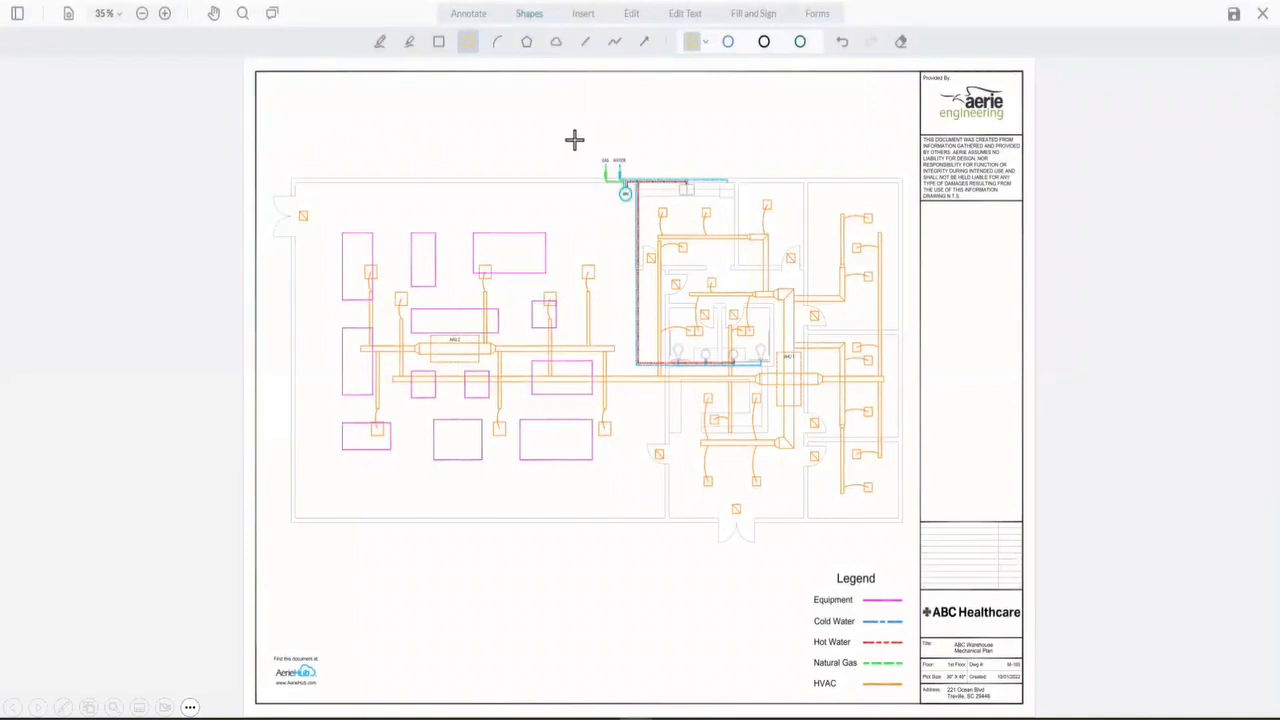
{"action": "left_click_drag", "start_coordinate": [574, 140], "coordinate": [641, 208]}
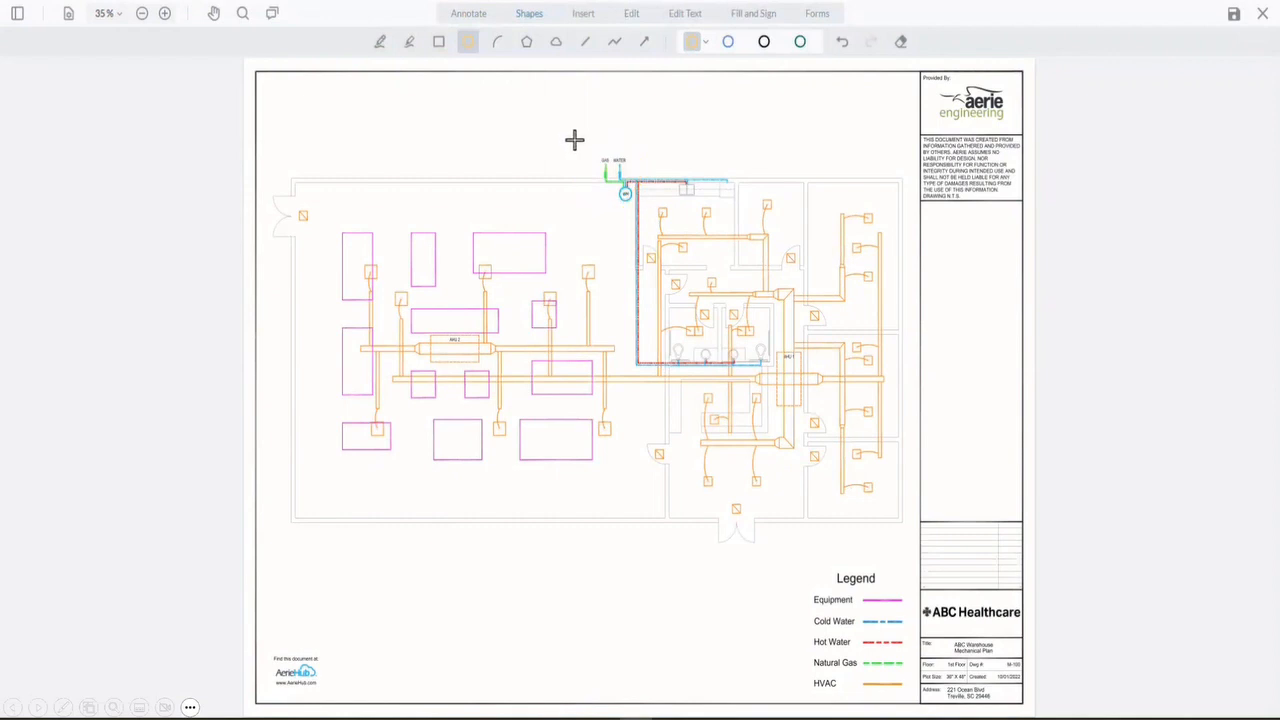
{"action": "left_click_drag", "start_coordinate": [574, 140], "coordinate": [642, 208]}
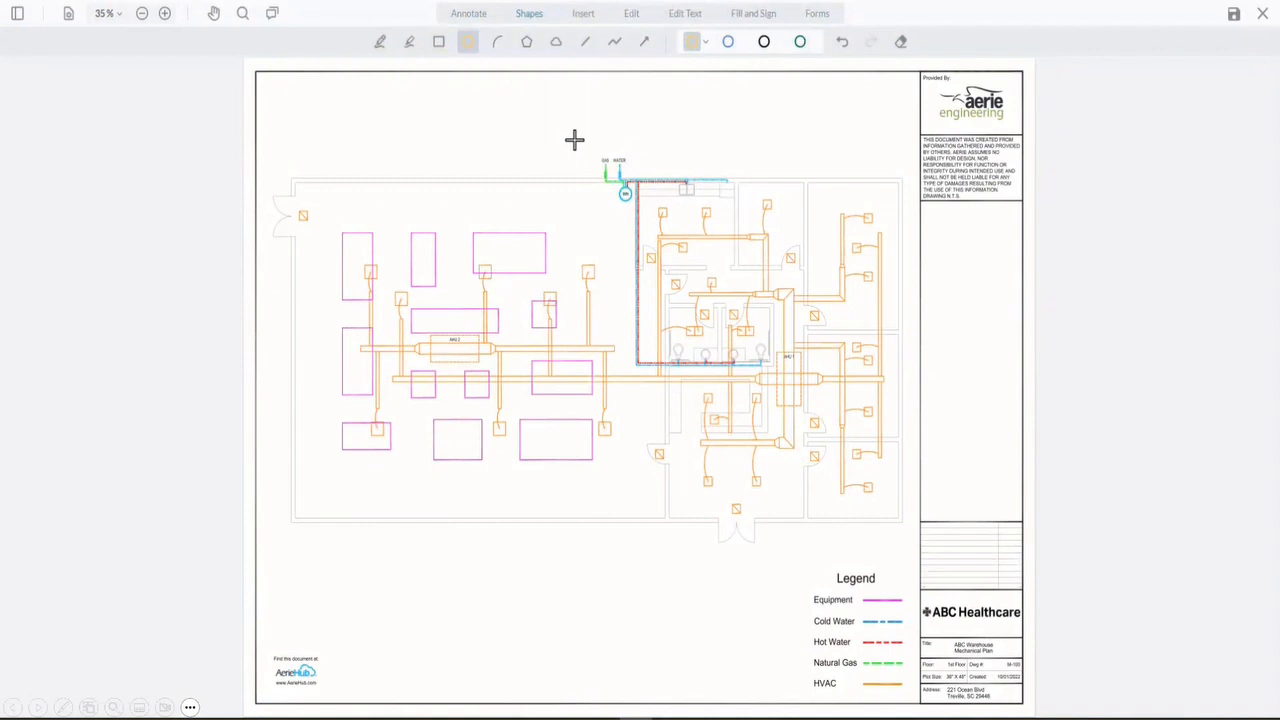
{"action": "left_click_drag", "start_coordinate": [574, 140], "coordinate": [642, 208]}
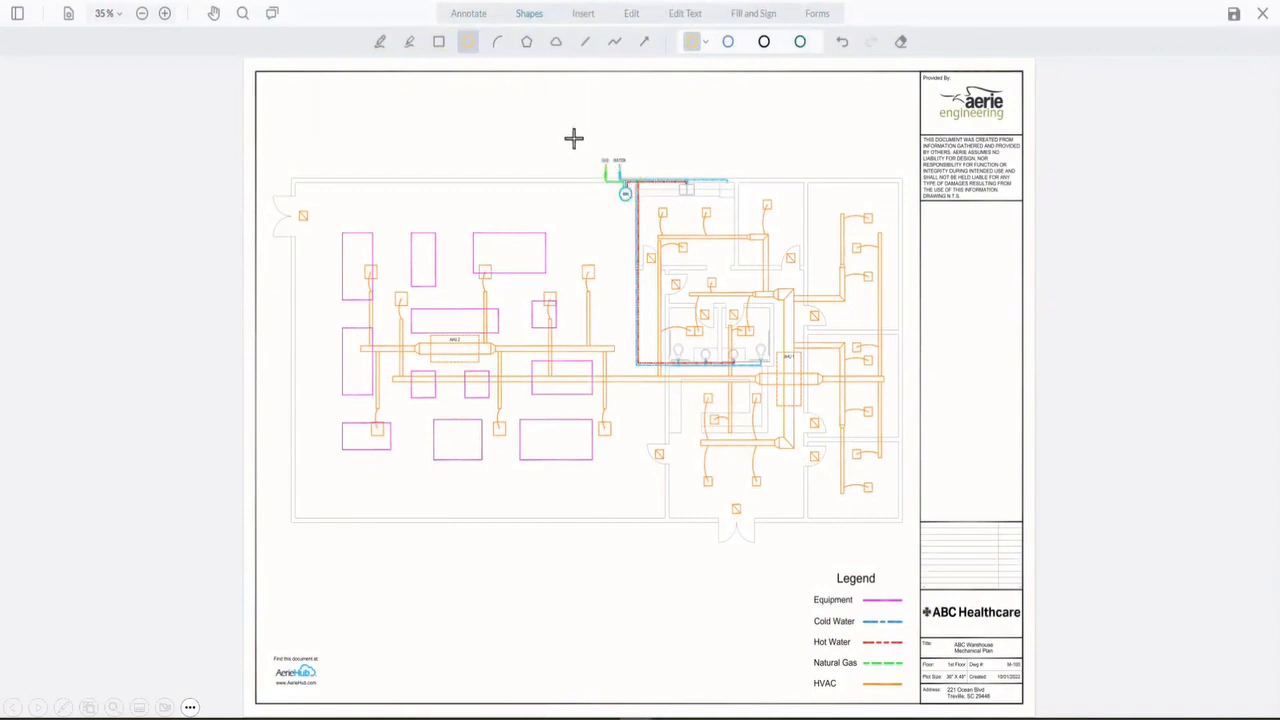
{"action": "left_click_drag", "start_coordinate": [574, 140], "coordinate": [641, 210]}
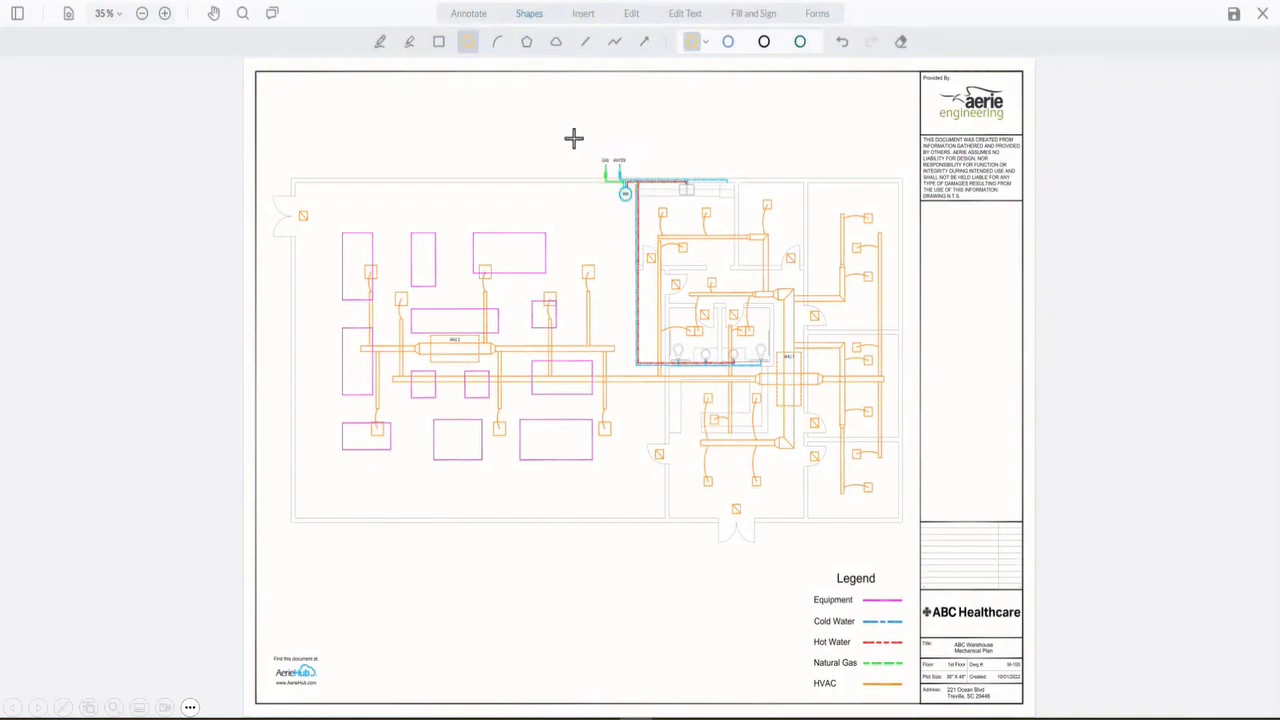
{"action": "left_click_drag", "start_coordinate": [574, 140], "coordinate": [641, 210]}
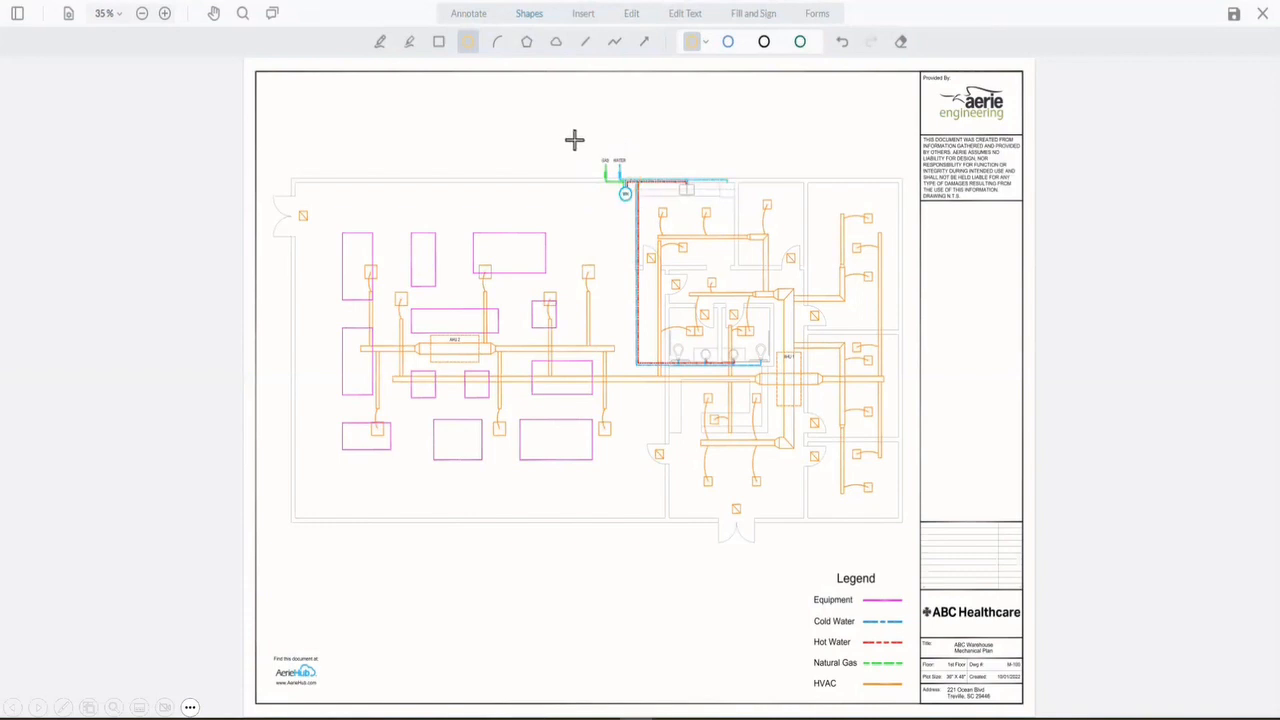
{"action": "left_click_drag", "start_coordinate": [574, 139], "coordinate": [642, 209]}
{"action": "left_click_drag", "start_coordinate": [574, 140], "coordinate": [642, 209]}
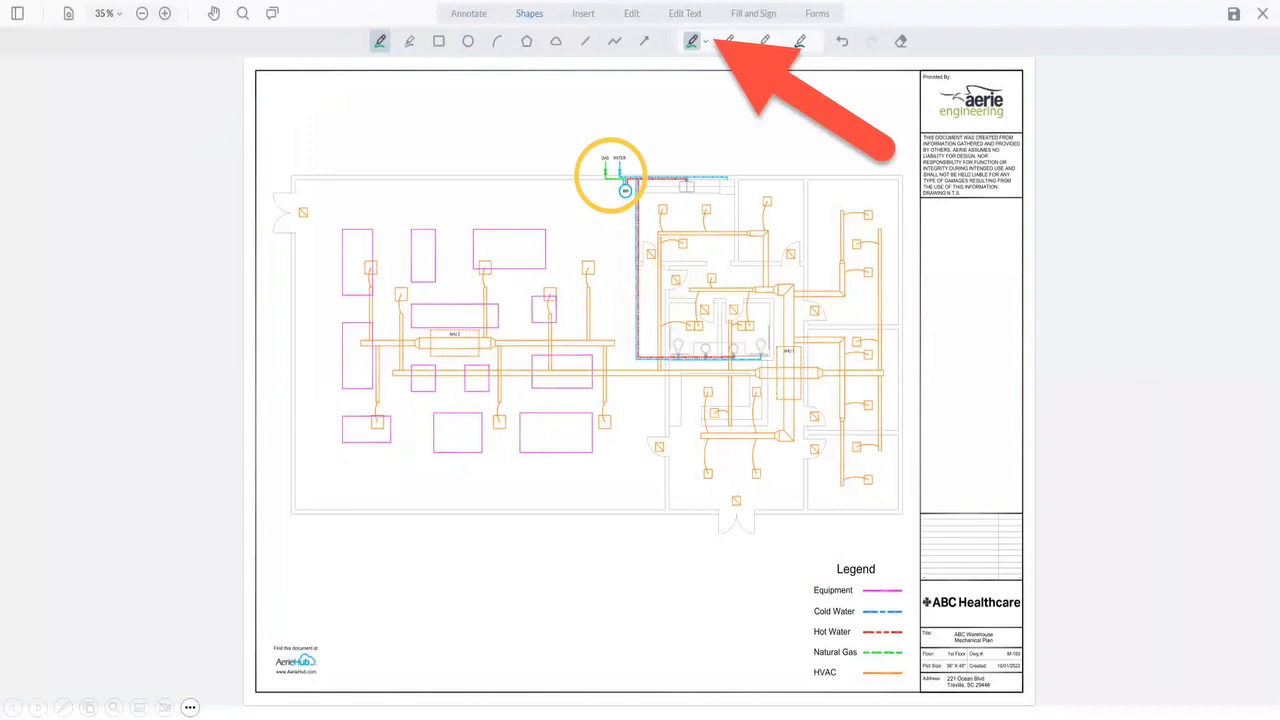
Step: Draw a green freehand X on the upper wall near the building's upper-left corner
{"action": "key", "text": "Right"}
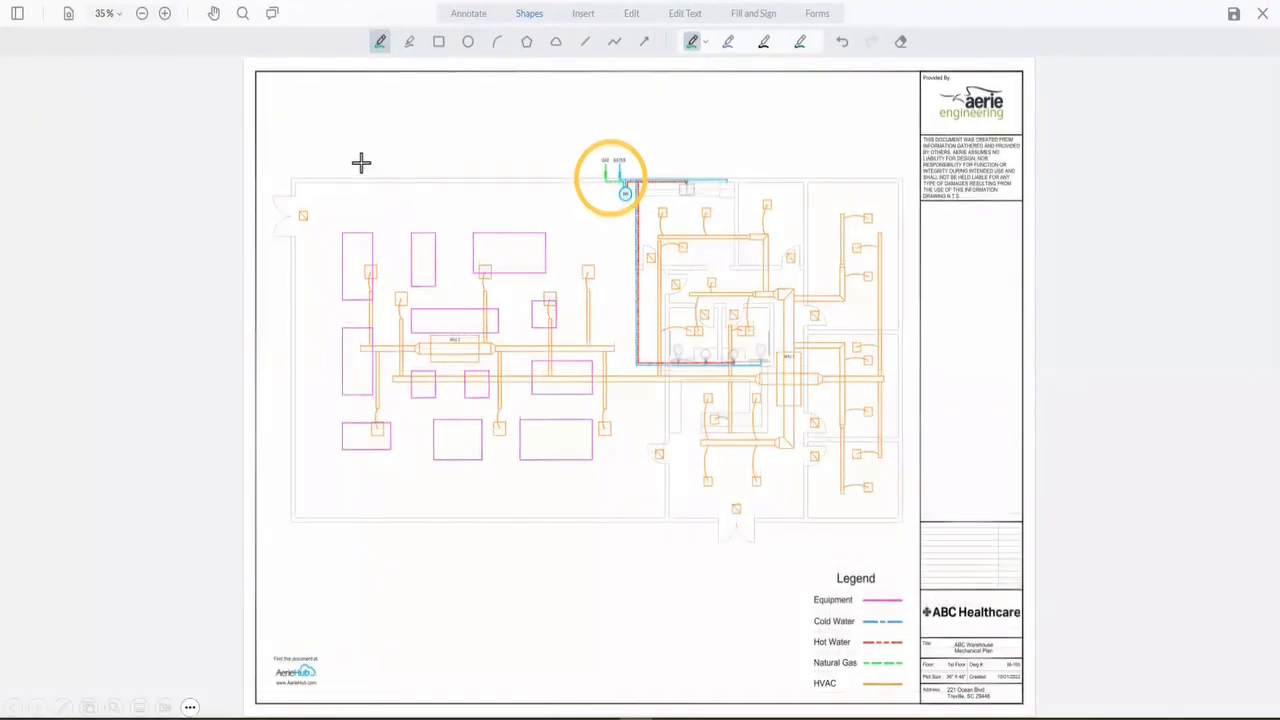
{"action": "mouse_move", "coordinate": [358, 161]}
{"action": "left_mouse_down"}
{"action": "mouse_move", "coordinate": [384, 189]}
{"action": "mouse_move", "coordinate": [358, 190]}
{"action": "left_mouse_up"}
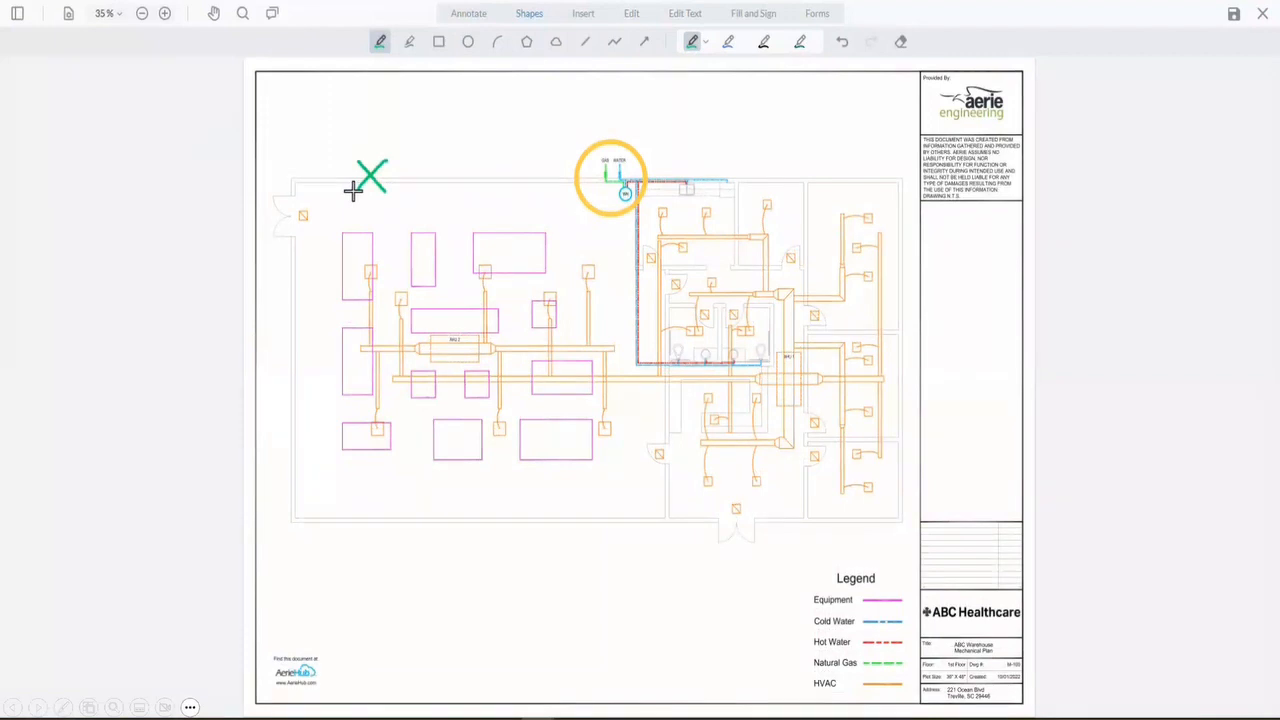
{"action": "key", "text": "ctrl+z"}
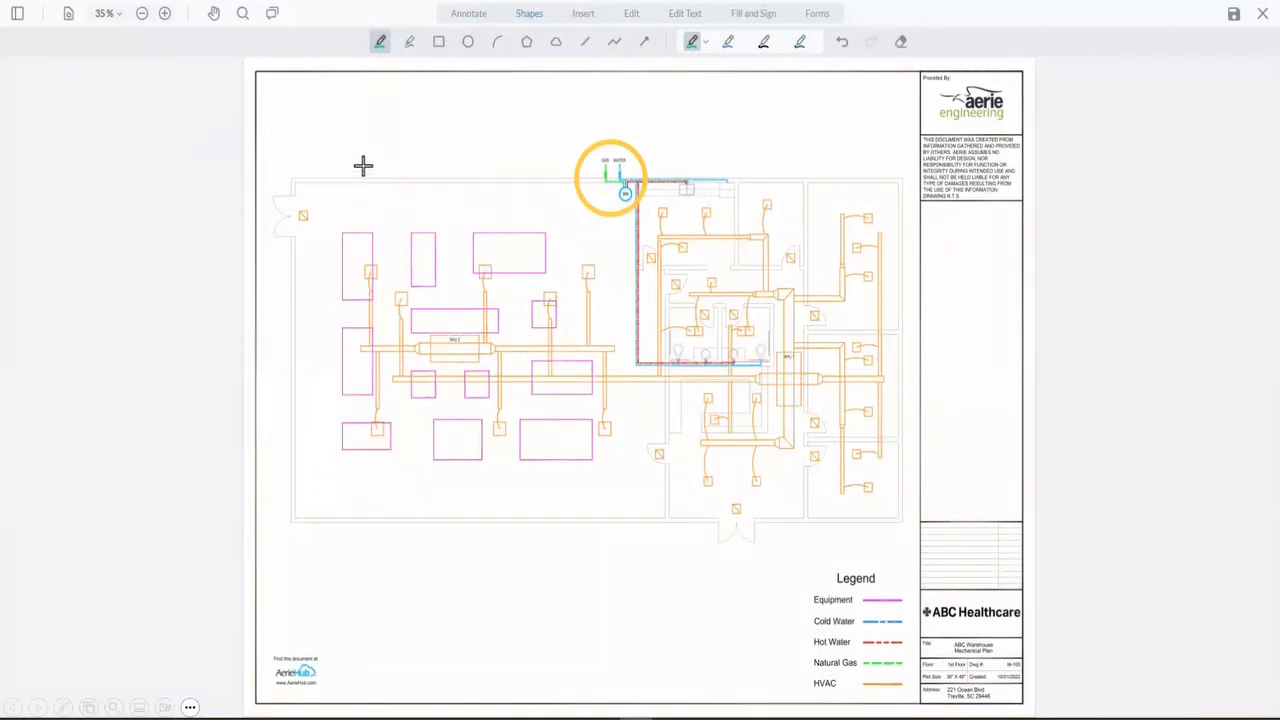
{"action": "mouse_move", "coordinate": [359, 162]}
{"action": "left_mouse_down"}
{"action": "mouse_move", "coordinate": [384, 190]}
{"action": "mouse_move", "coordinate": [358, 187]}
{"action": "left_mouse_up"}
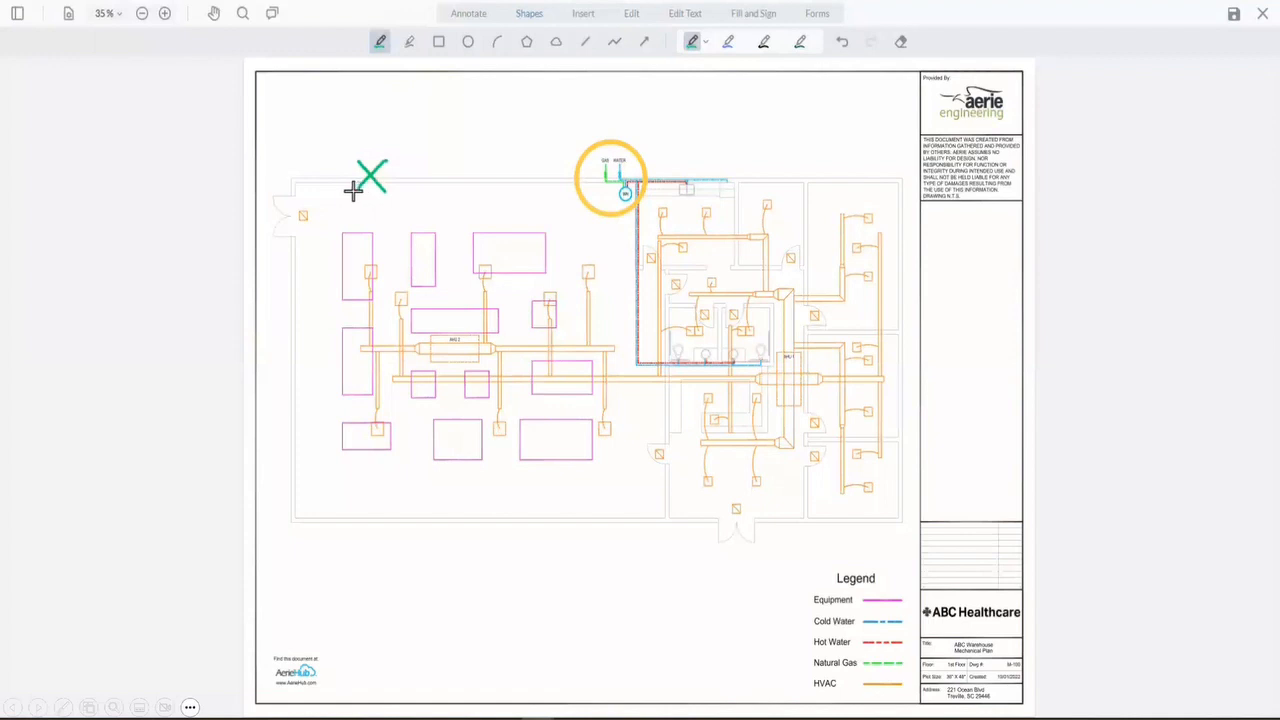
{"action": "key", "text": "ctrl+z"}
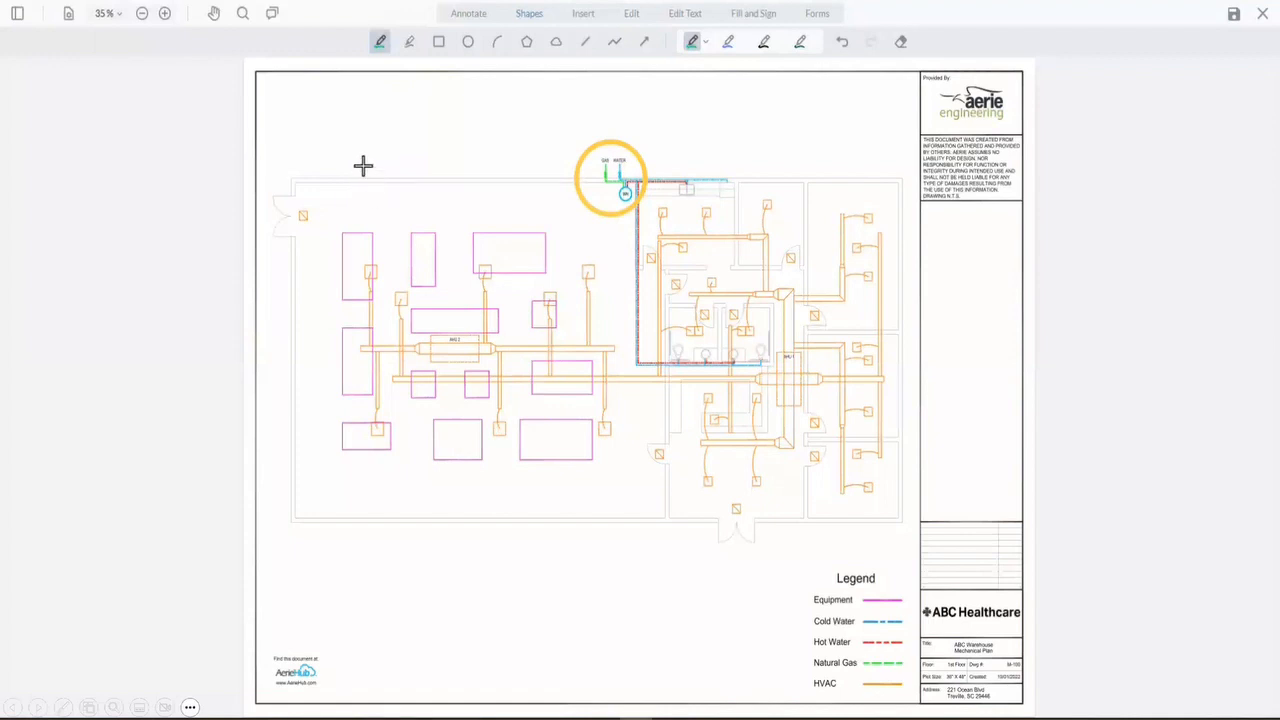
{"action": "mouse_move", "coordinate": [359, 162]}
{"action": "left_mouse_down"}
{"action": "mouse_move", "coordinate": [385, 189]}
{"action": "mouse_move", "coordinate": [358, 187]}
{"action": "left_mouse_up"}
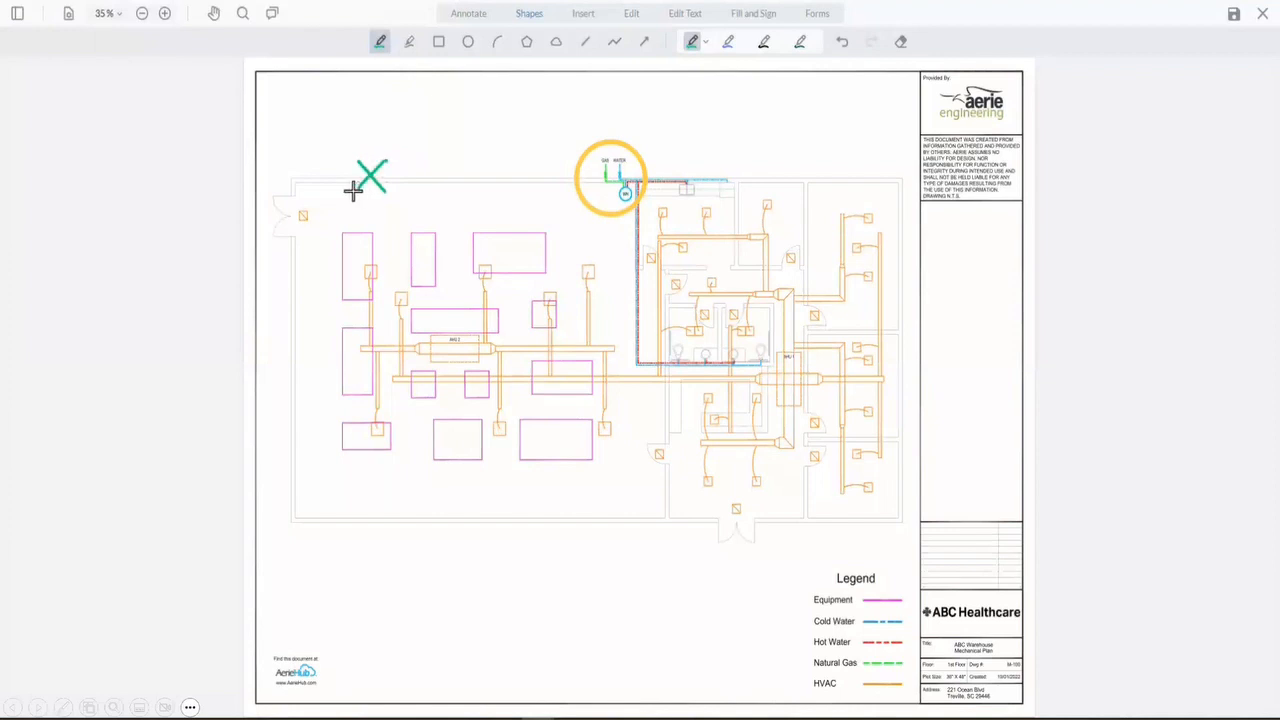
{"action": "key", "text": "ctrl+z"}
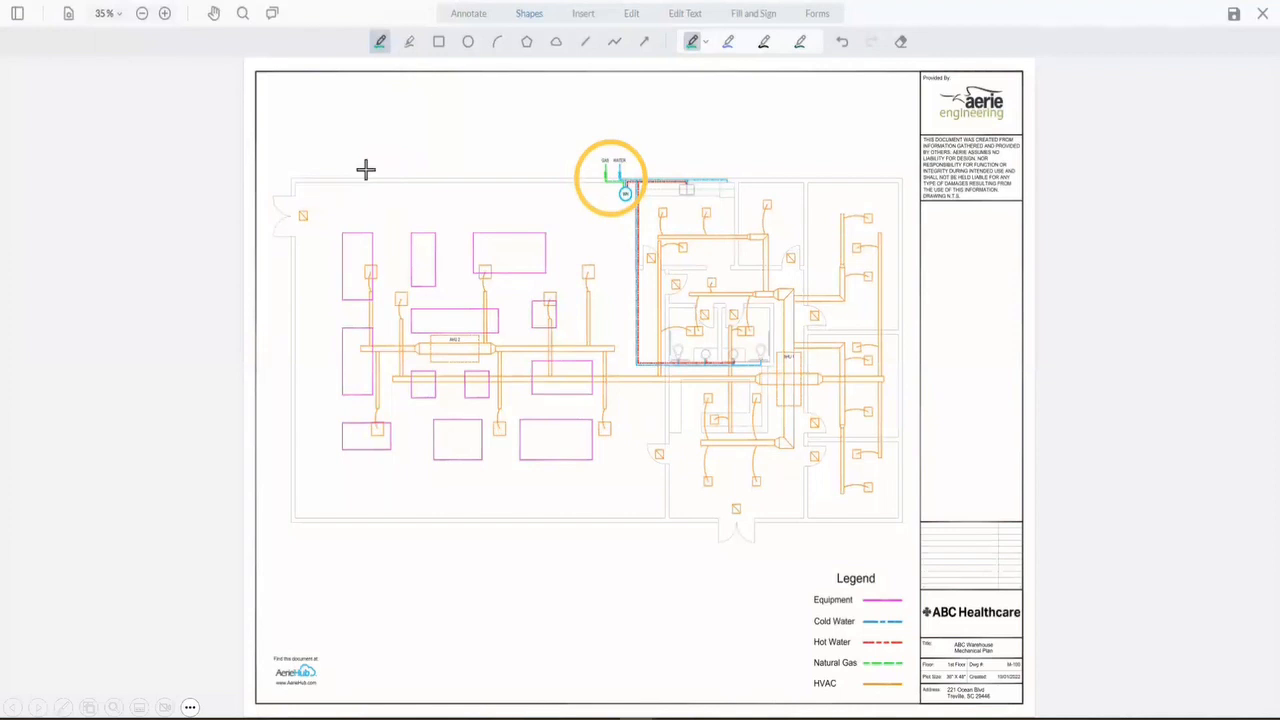
{"action": "mouse_move", "coordinate": [359, 162]}
{"action": "left_mouse_down"}
{"action": "mouse_move", "coordinate": [387, 172]}
{"action": "mouse_move", "coordinate": [359, 191]}
{"action": "left_mouse_up"}
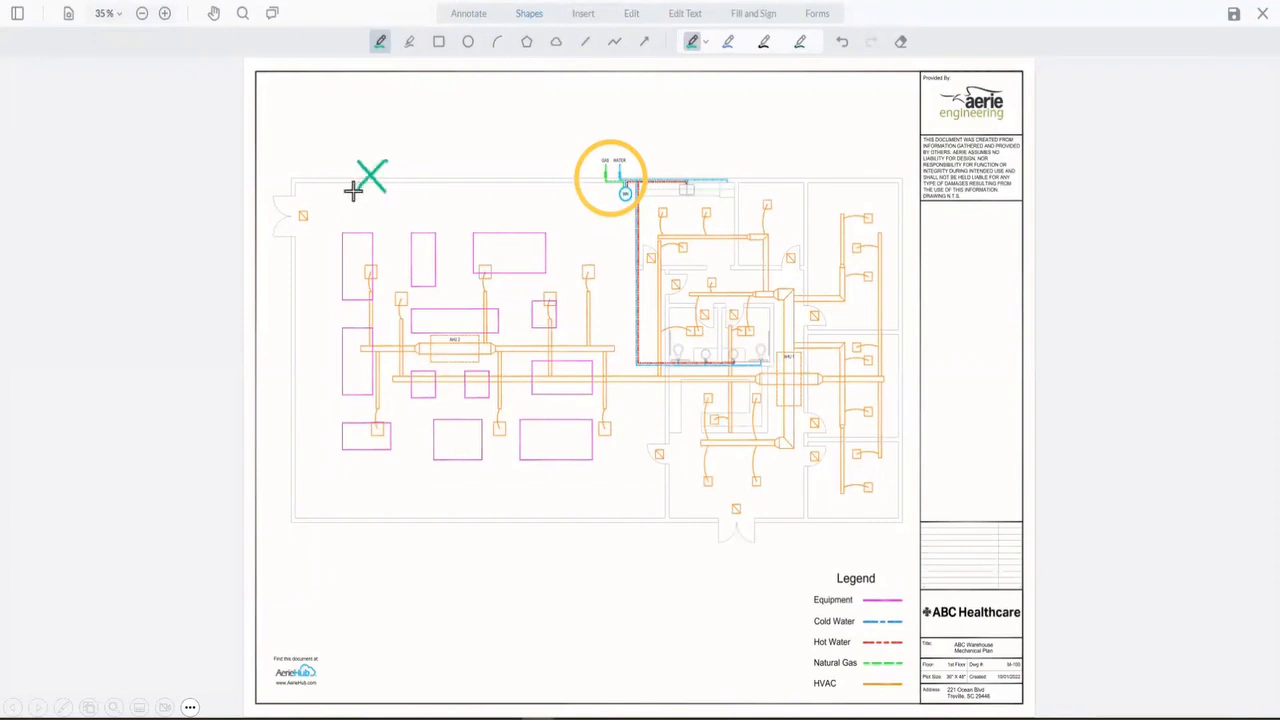
{"action": "key", "text": "ctrl+z"}
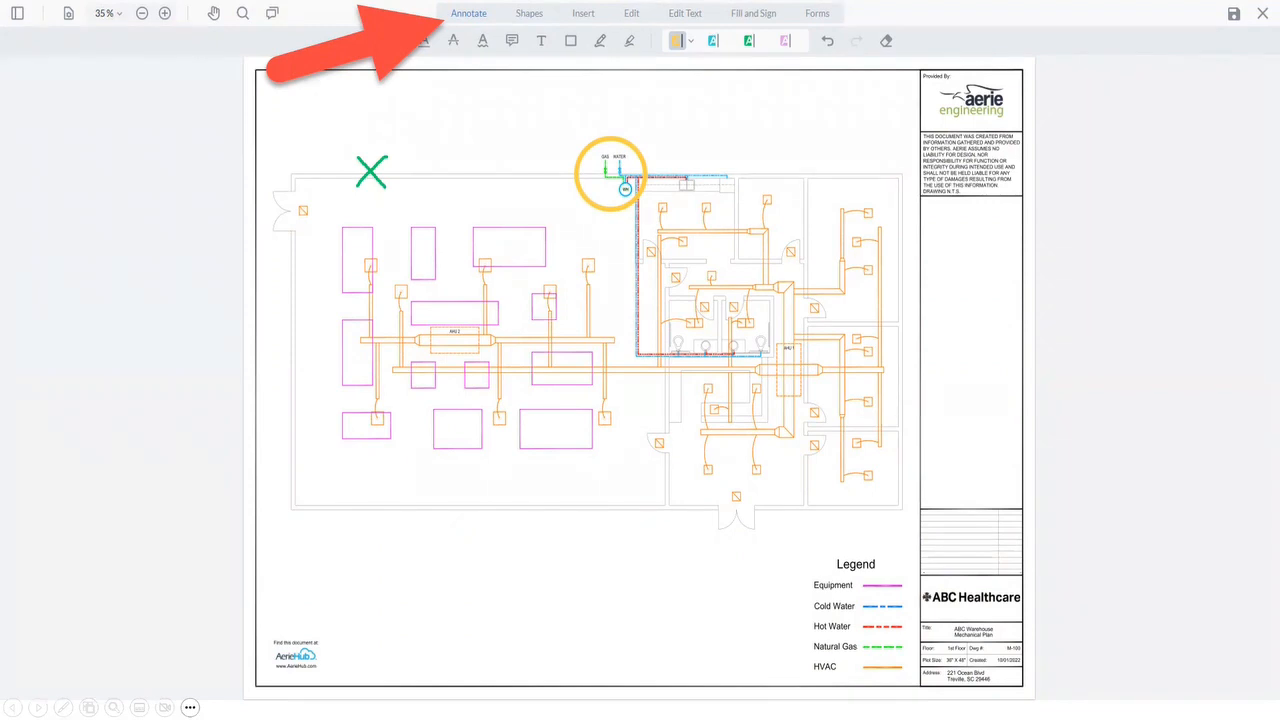
Step: Add the red text annotation "Relocate Gas Here" beside the green X
{"action": "key", "text": "Right"}
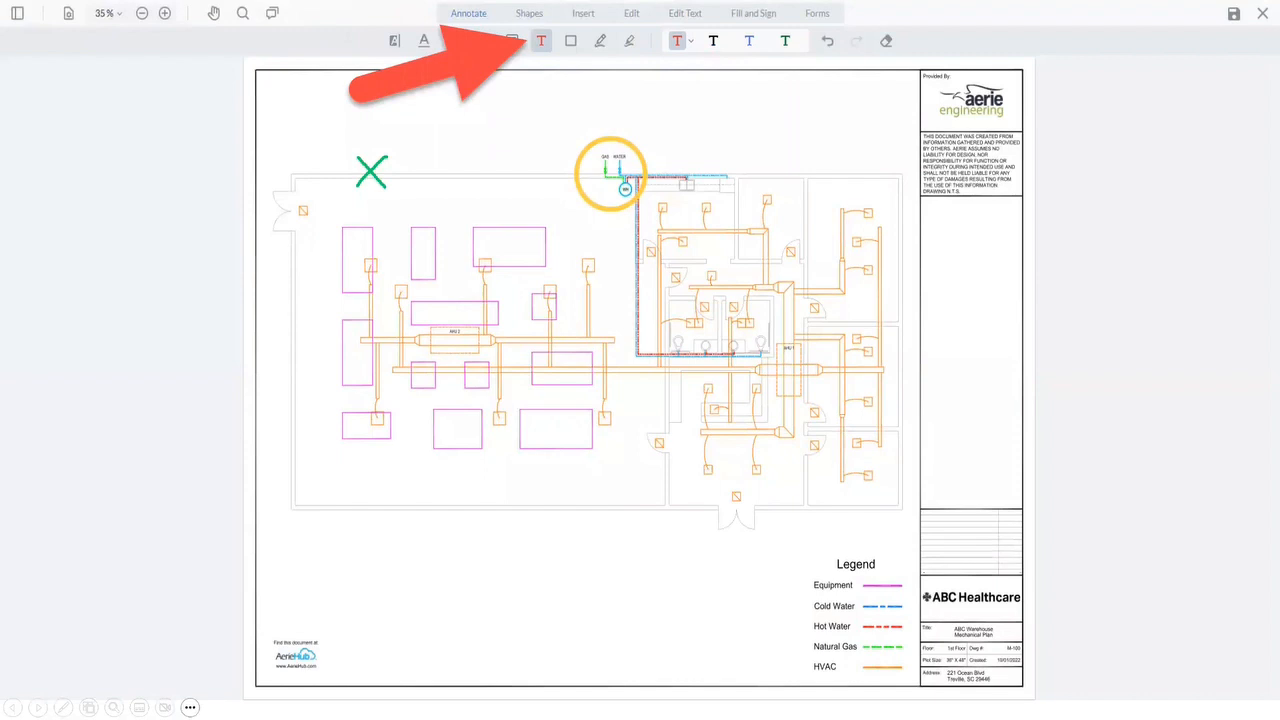
{"action": "key", "text": "Right"}
{"action": "left_click_drag", "start_coordinate": [403, 153], "coordinate": [460, 183]}
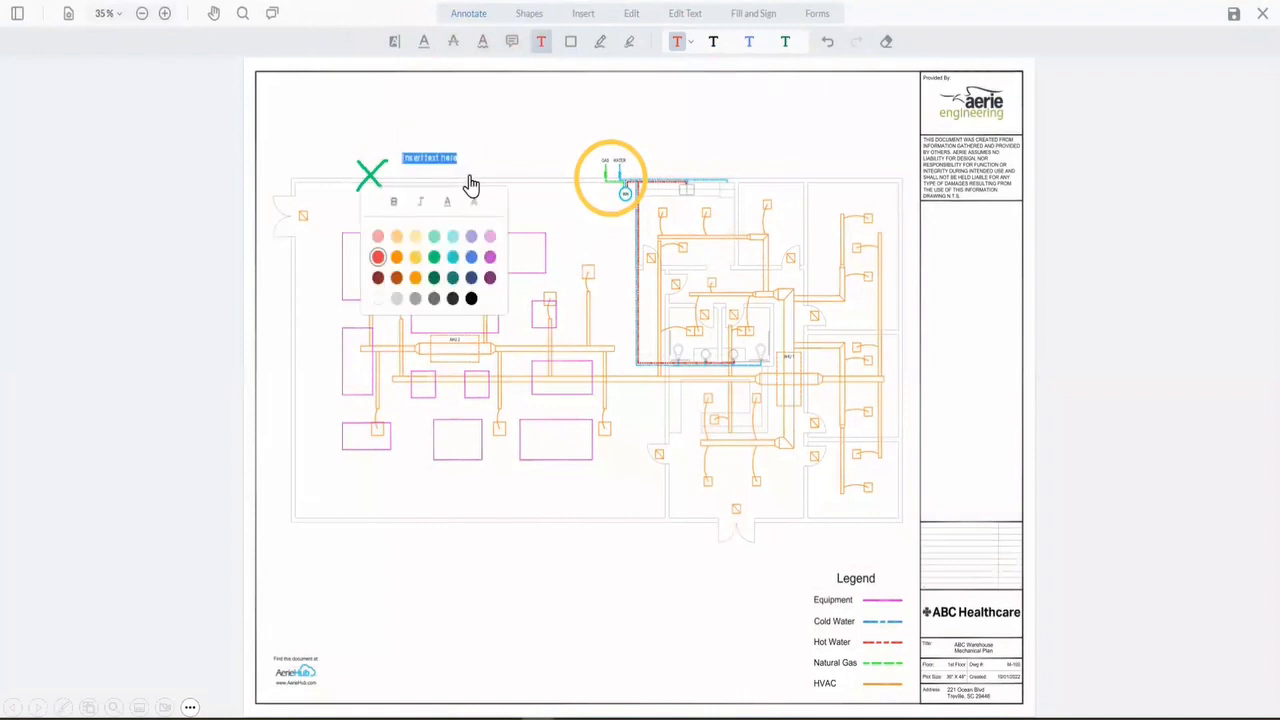
{"action": "type", "text": "Relocate Gas Here"}
{"action": "left_click", "coordinate": [499, 164]}
{"action": "left_click", "coordinate": [469, 184]}
{"action": "type", "text": "Relocate Gas Here"}
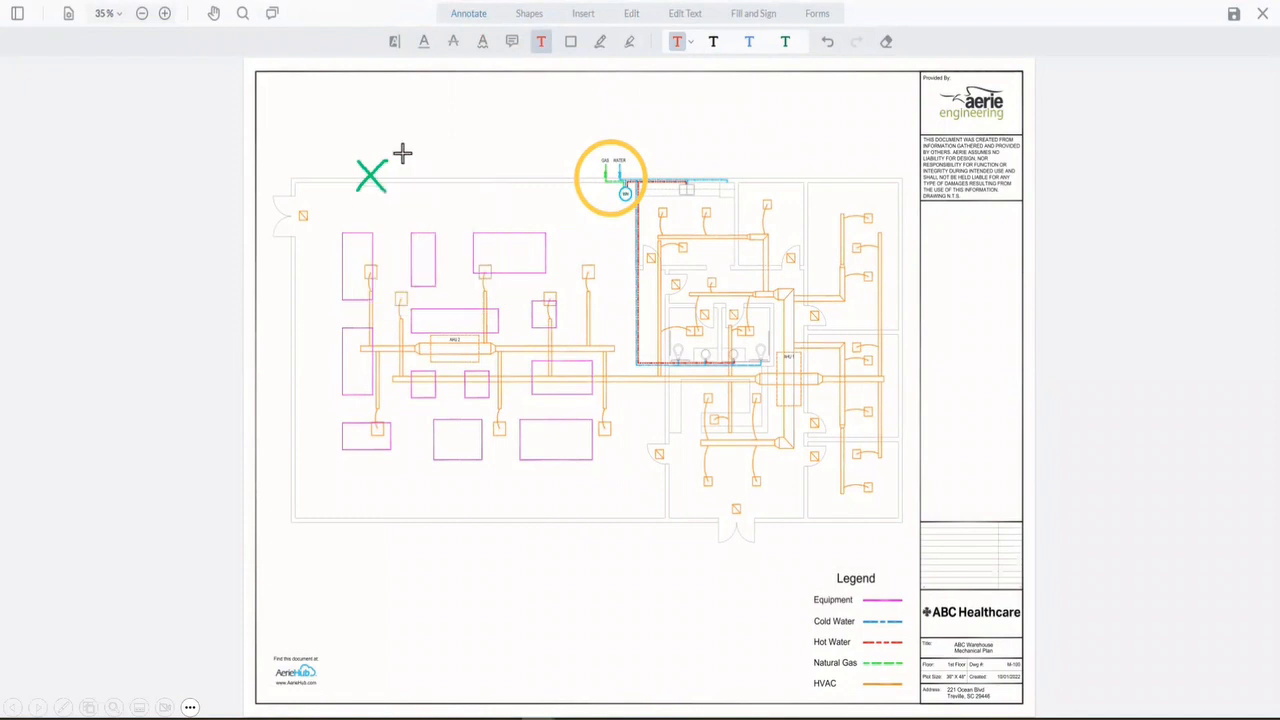
{"action": "left_click", "coordinate": [402, 152]}
{"action": "type", "text": "Relocate Gas Here"}
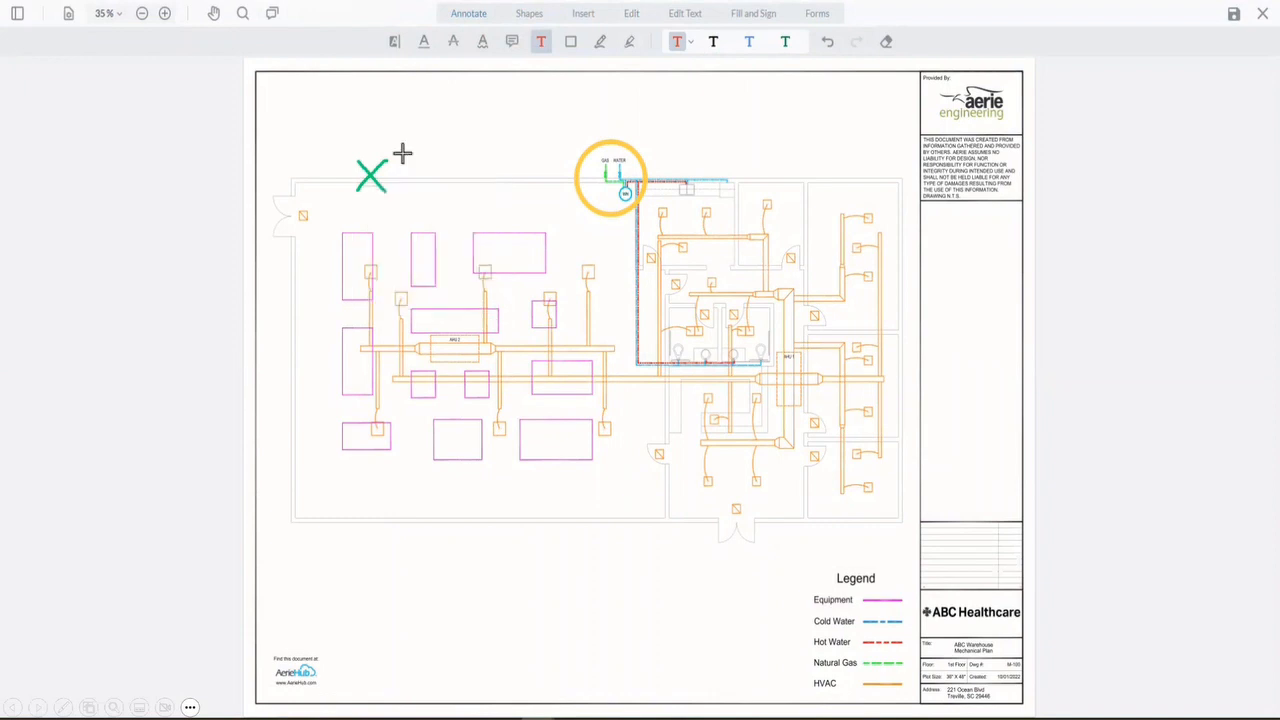
{"action": "left_click", "coordinate": [402, 152]}
{"action": "left_click", "coordinate": [469, 186]}
{"action": "type", "text": "Relocate Gas Here"}
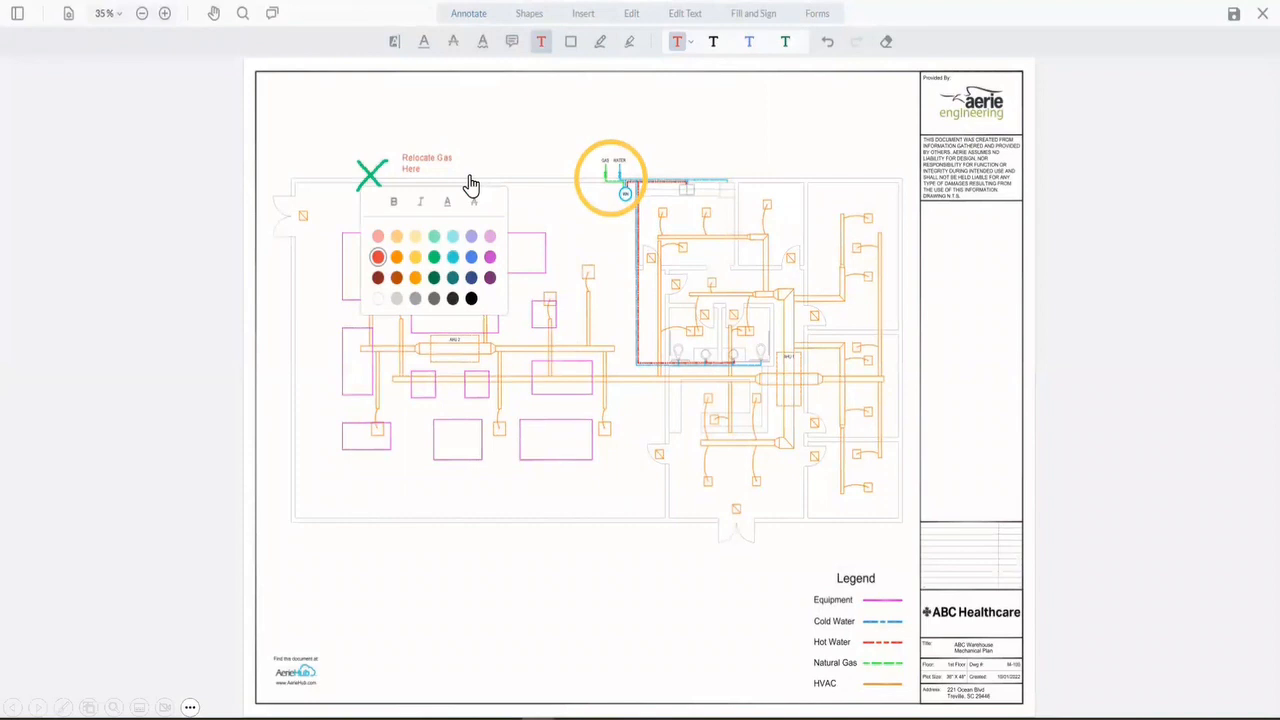
{"action": "key", "text": "Escape"}
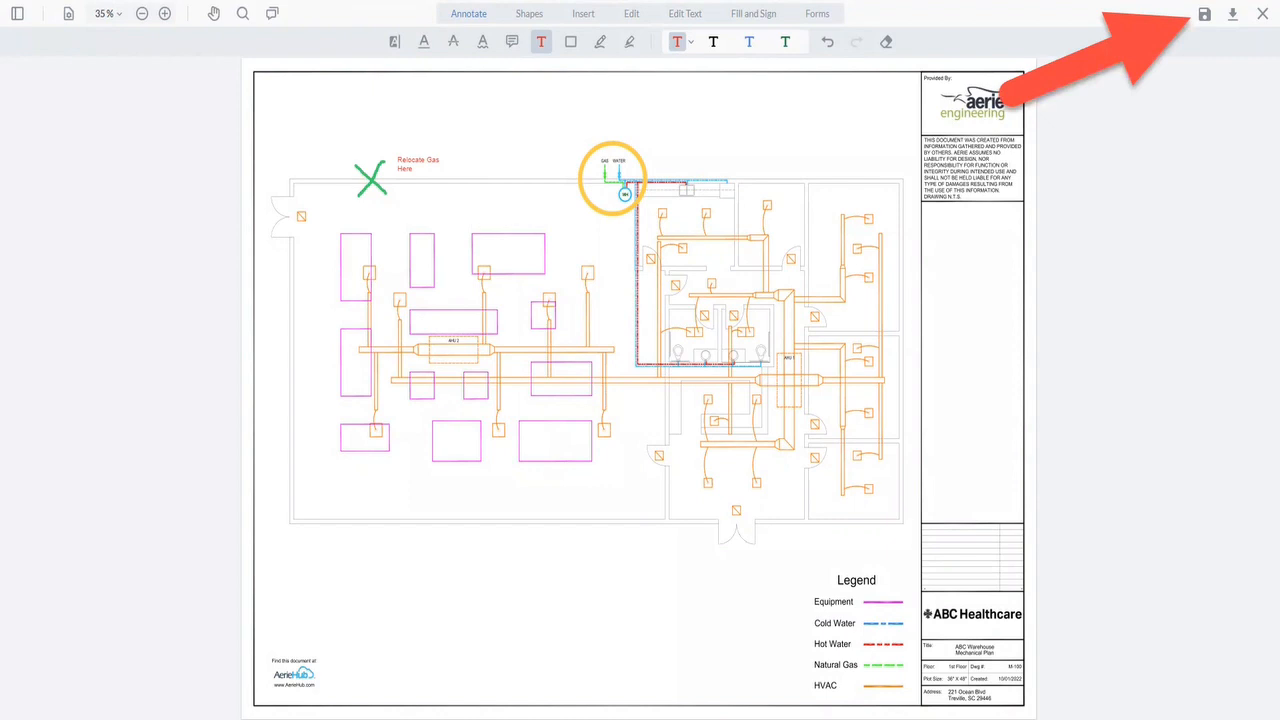
Step: Save the markup as a version of the document with the note "New gas line location"
{"action": "key", "text": "Right"}
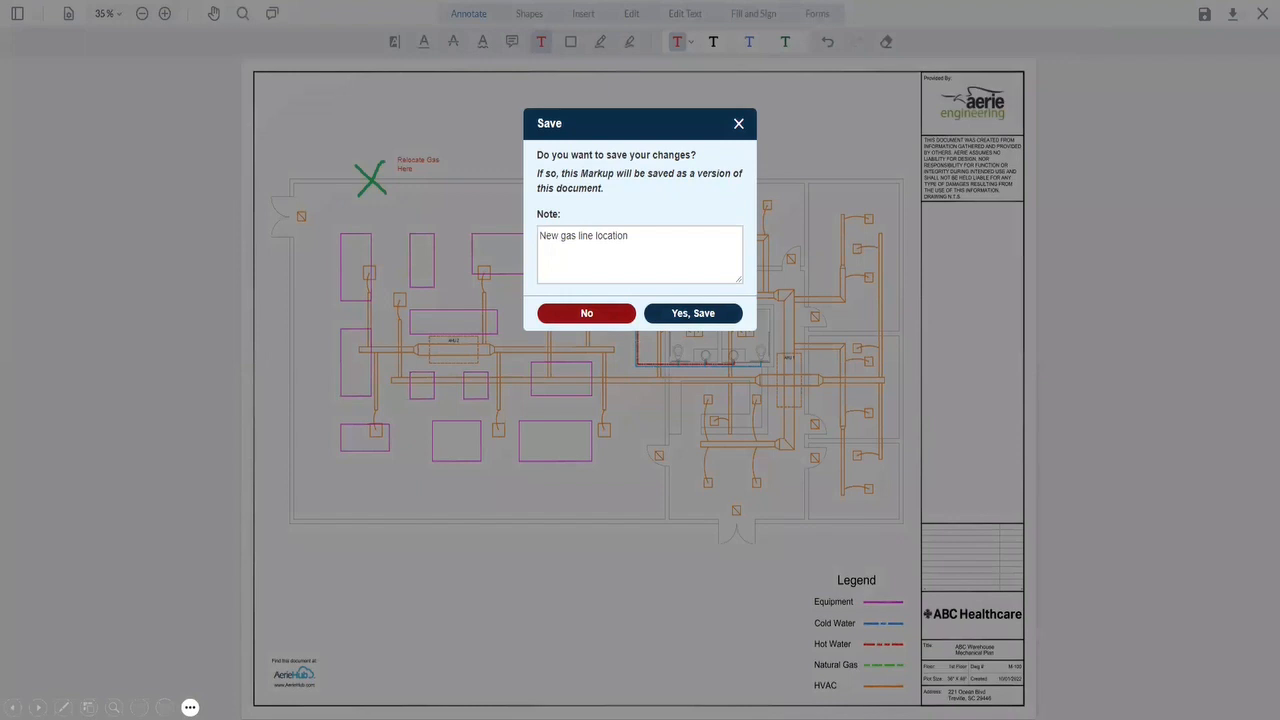
{"action": "key", "text": "Right"}
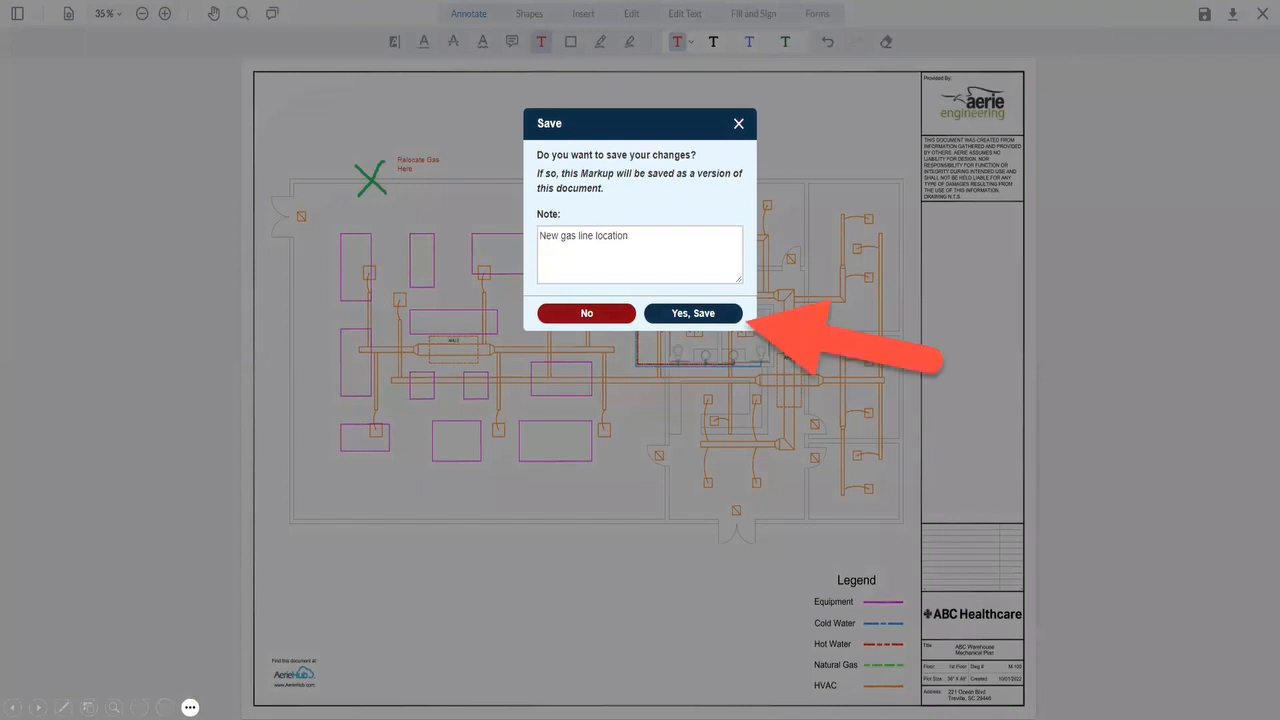
{"action": "key", "text": "Right"}
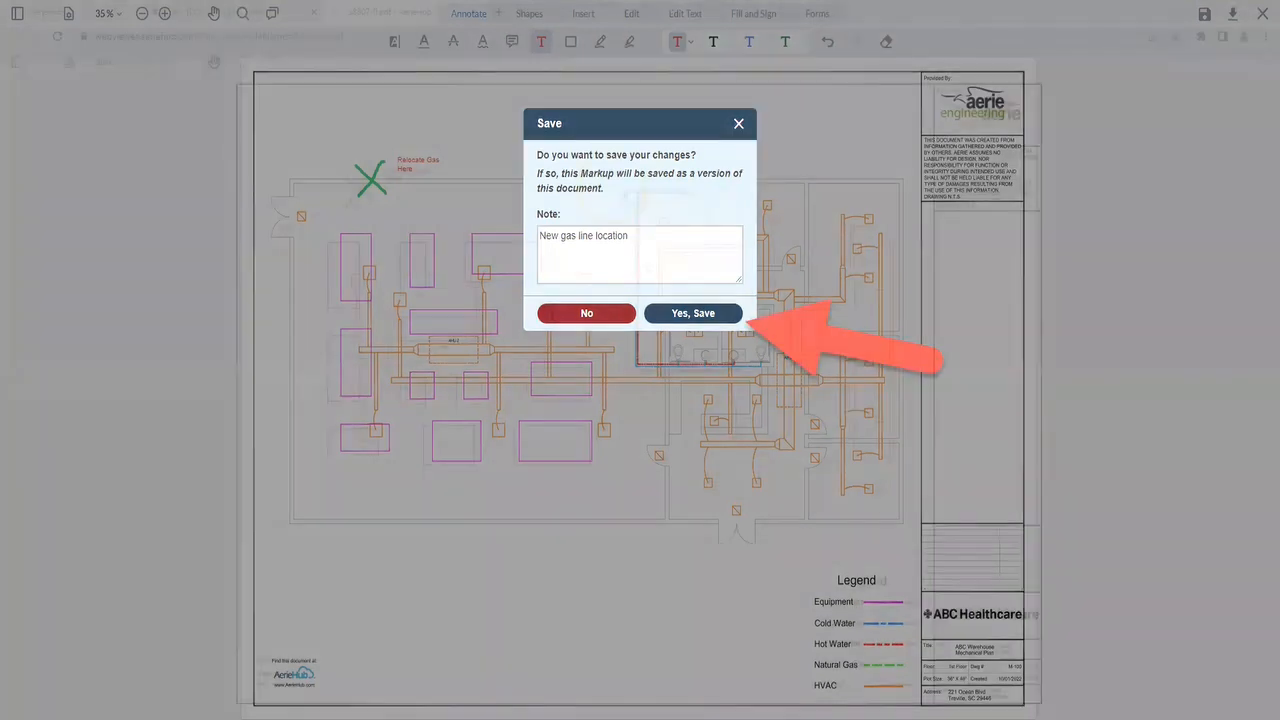
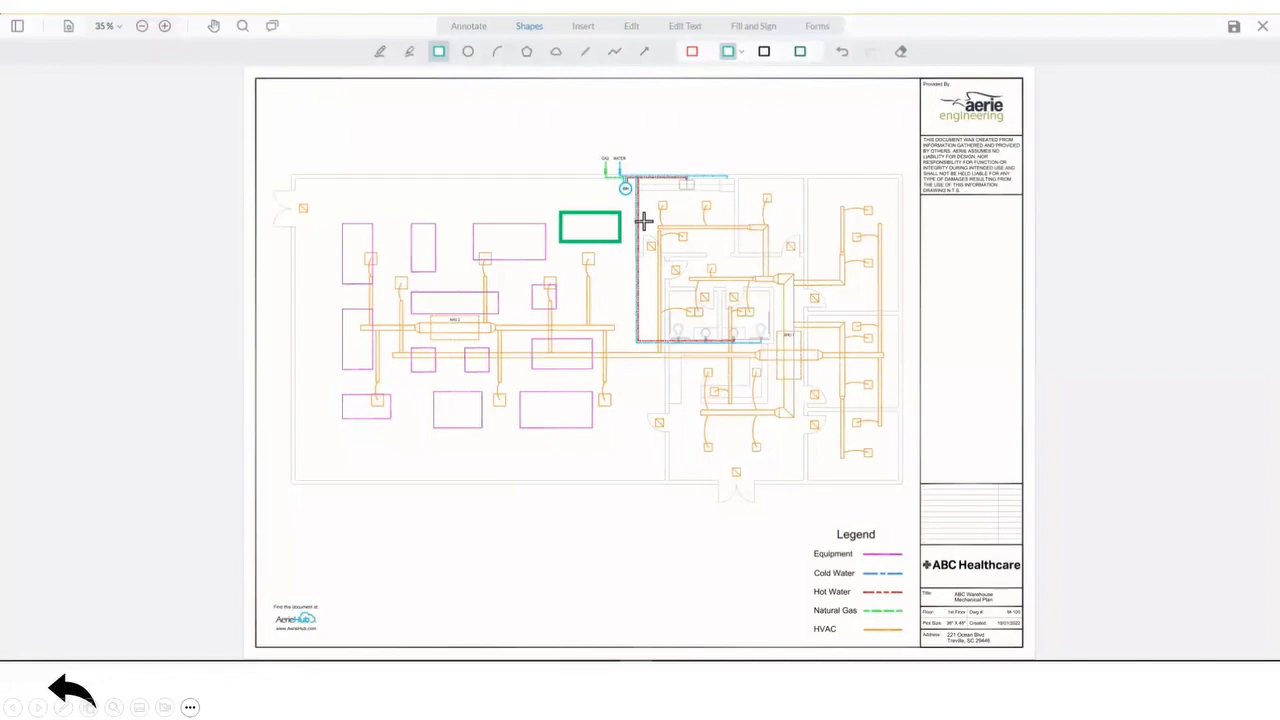
{"action": "left_click", "coordinate": [595, 236]}
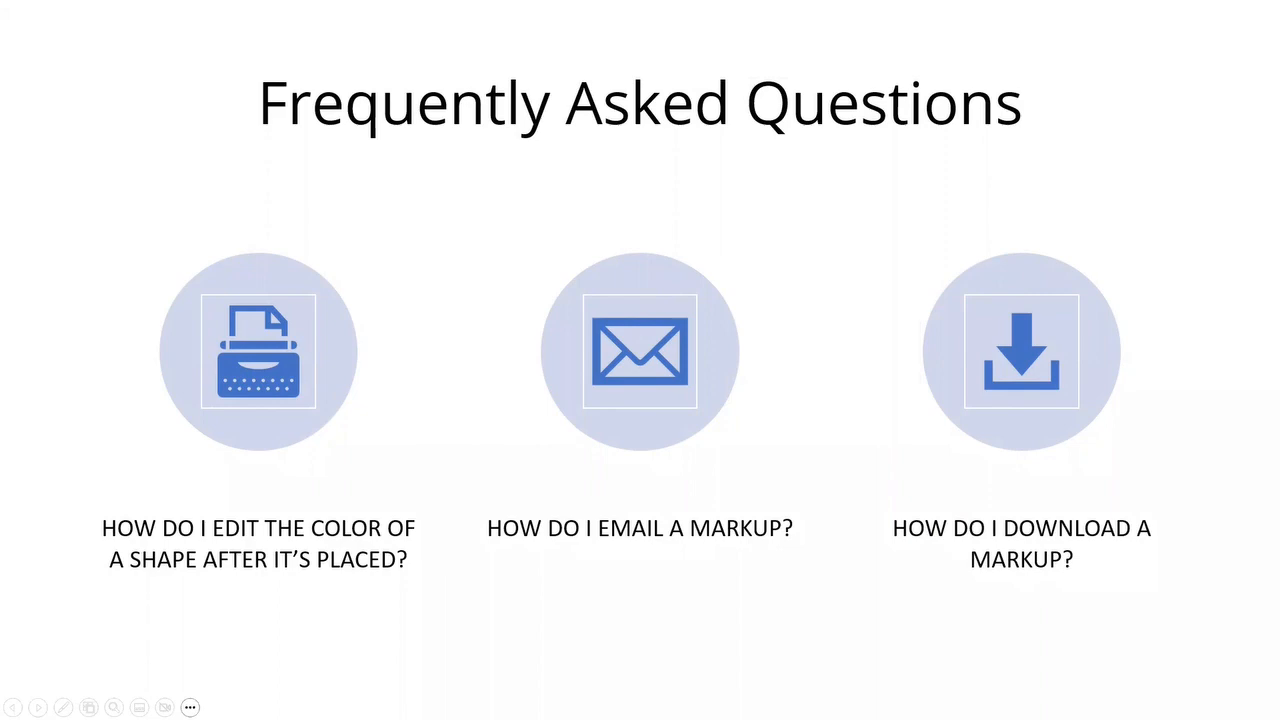
{"action": "key", "text": "Right"}
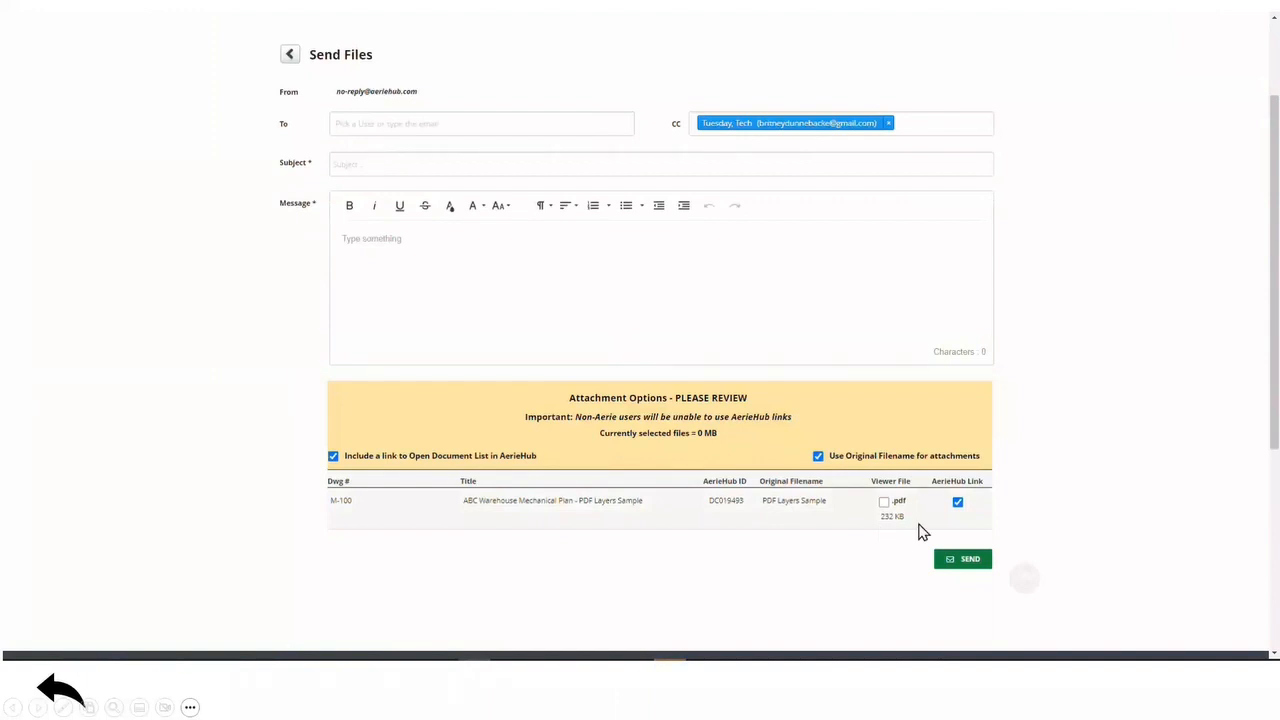
Step: Send the file email for drawing M-100 with its AerieHub link included
{"action": "left_click", "coordinate": [968, 562]}
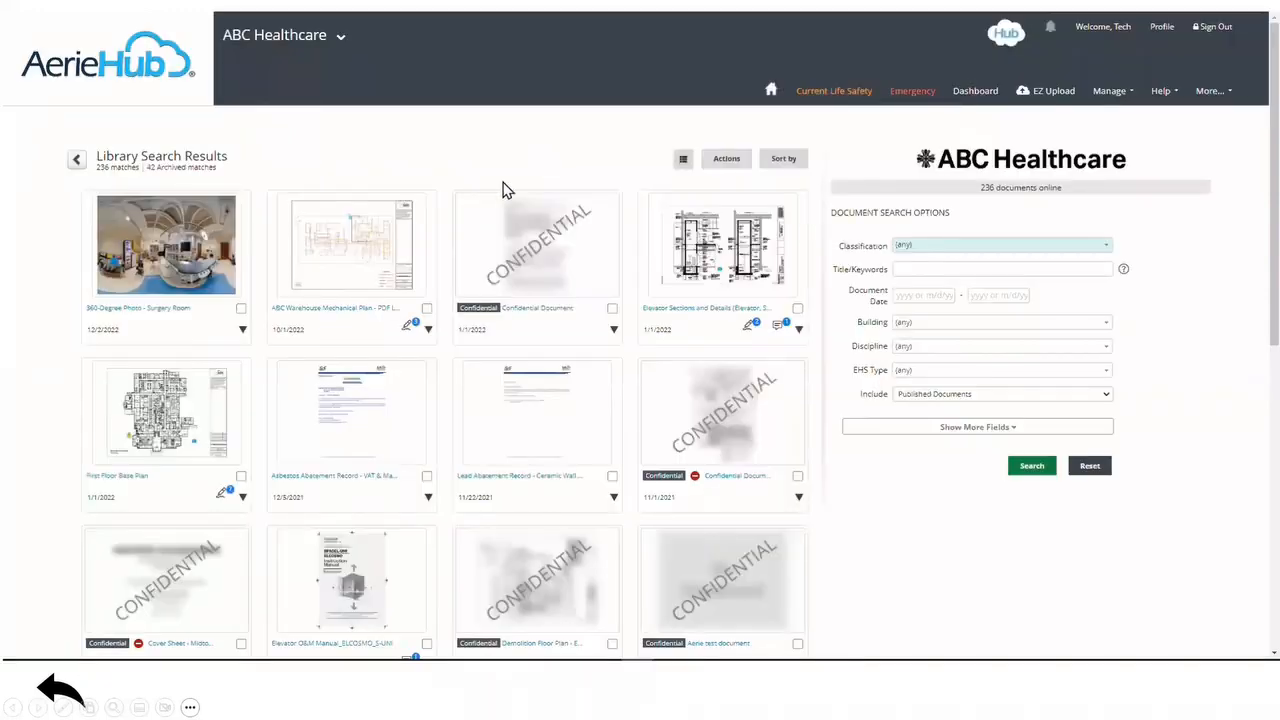
Step: Open the "Equipment relocated" markup version of the ABC Warehouse Mechanical Plan and start an email from it
{"action": "left_click", "coordinate": [409, 331]}
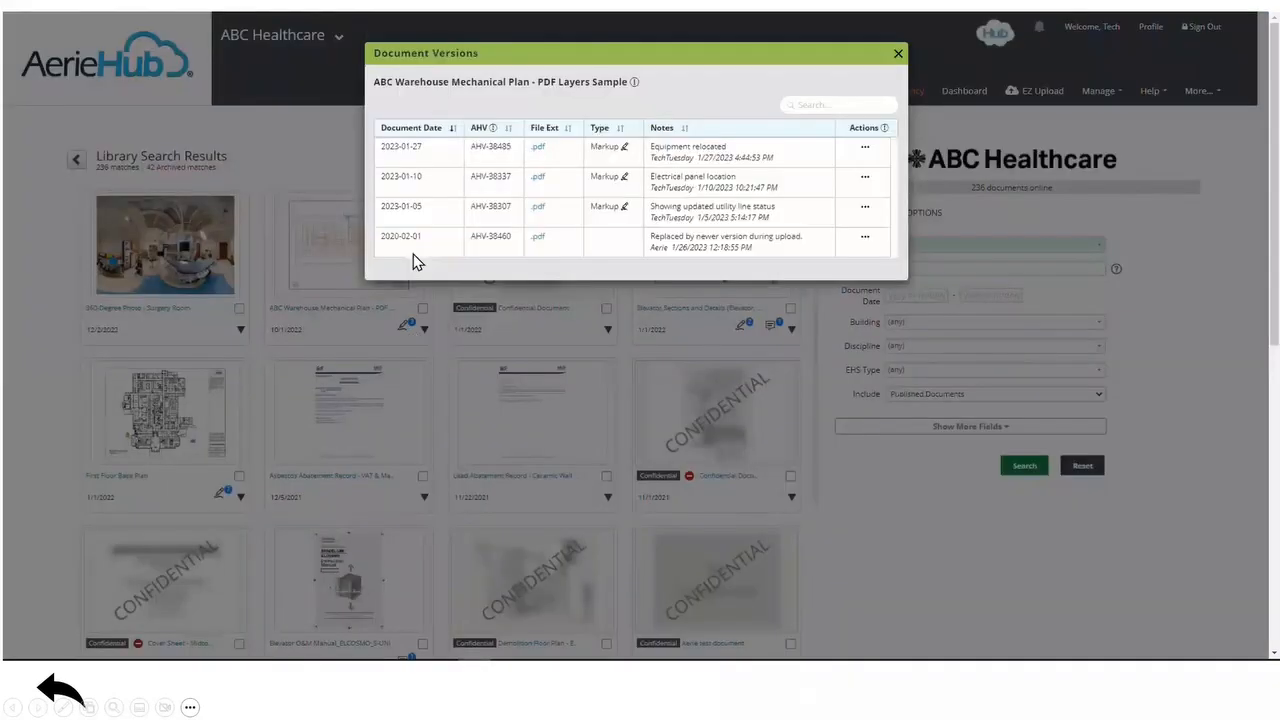
{"action": "left_click", "coordinate": [538, 151]}
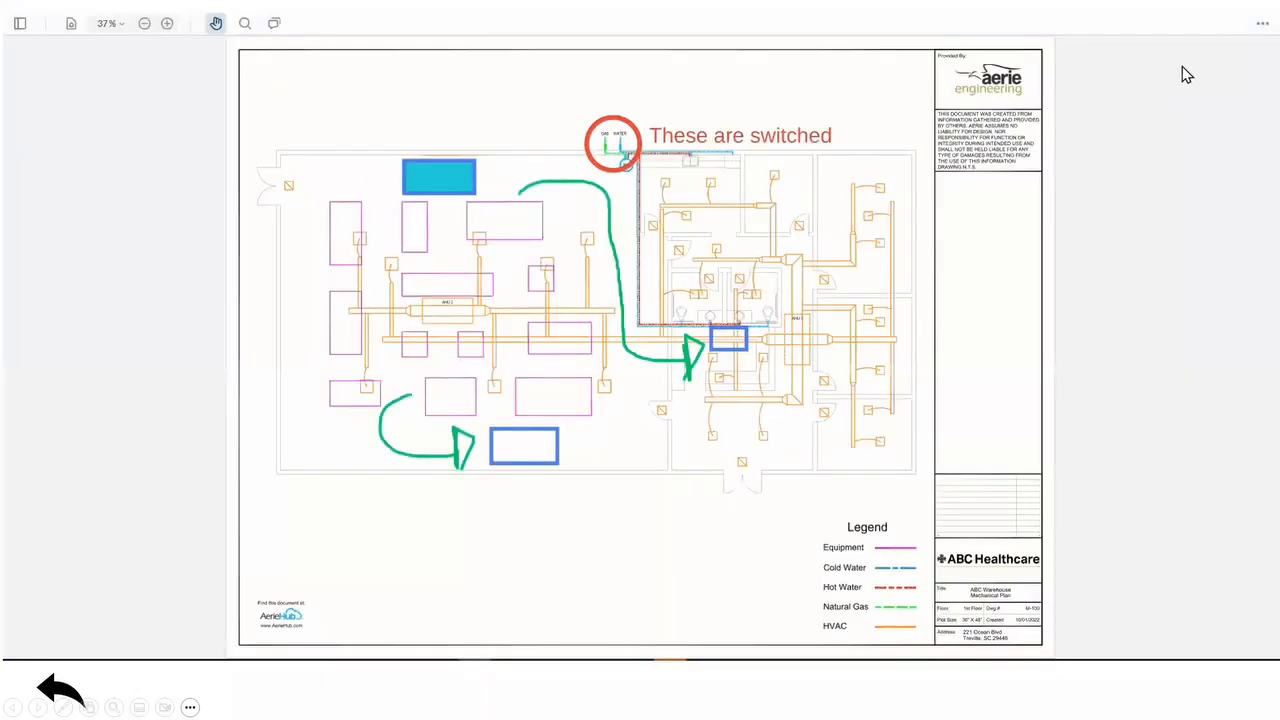
{"action": "left_click", "coordinate": [1262, 28]}
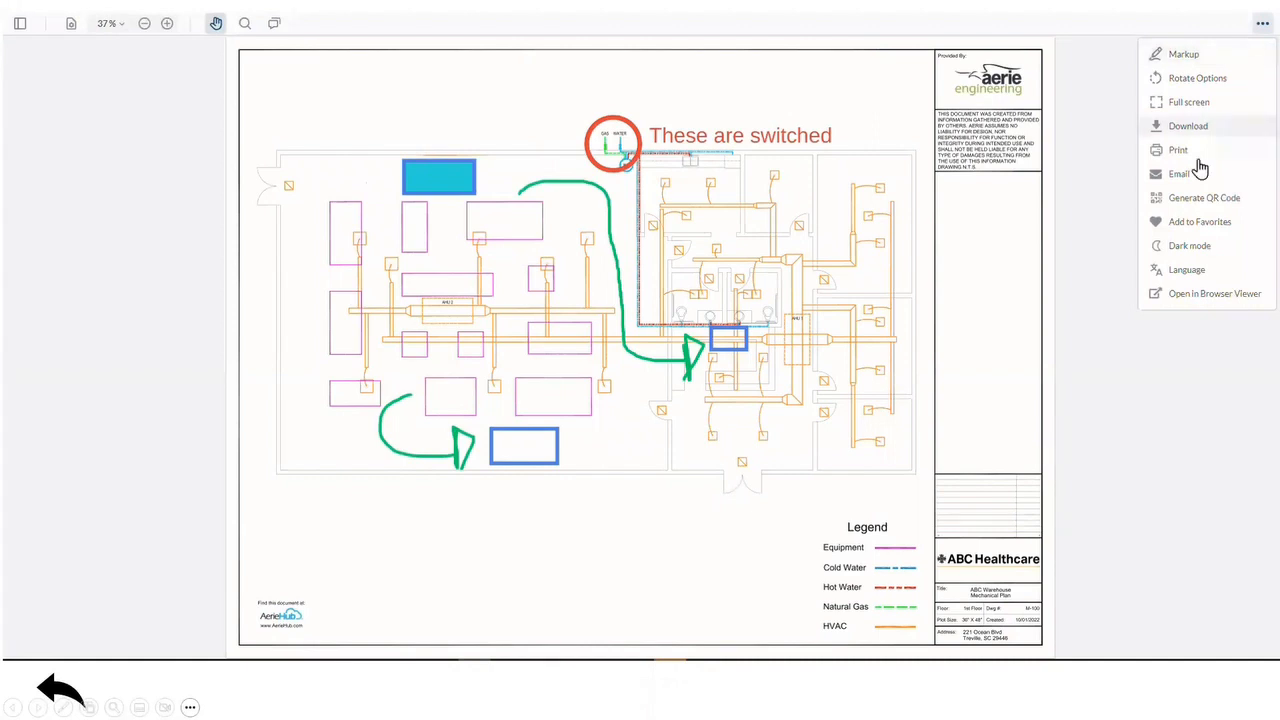
{"action": "left_click", "coordinate": [1193, 176]}
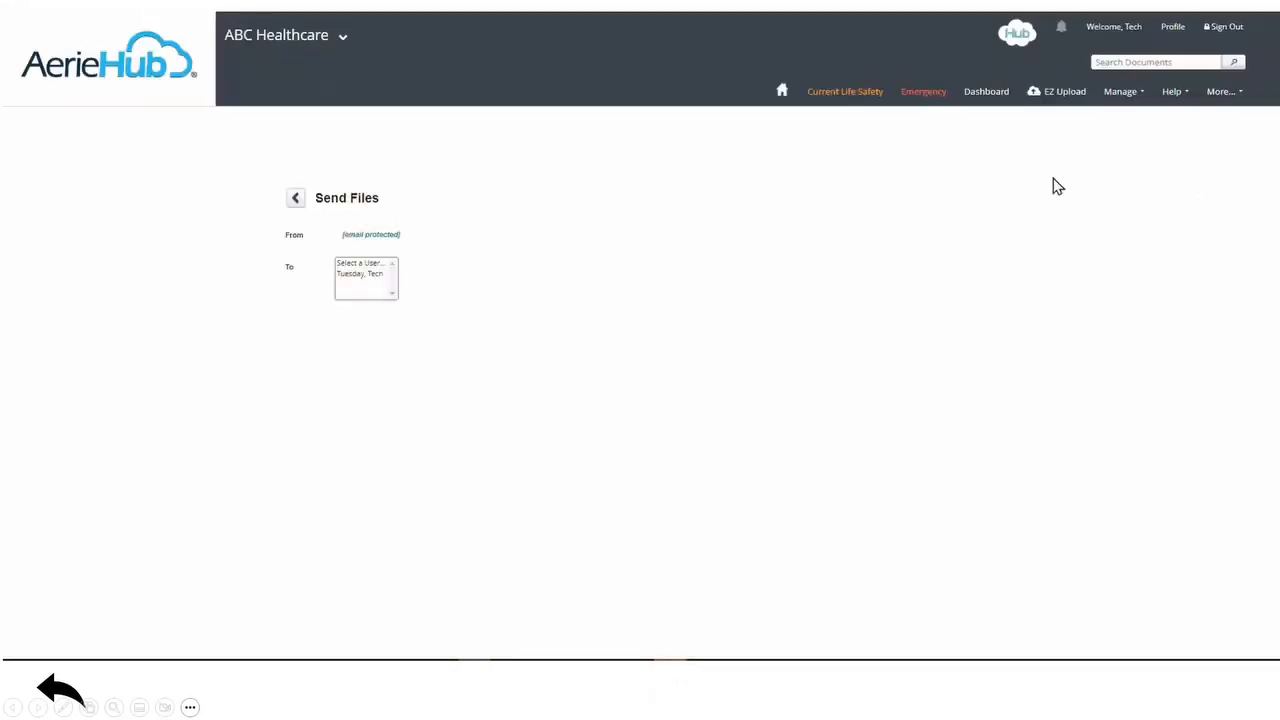
Step: Send the "Equipment relocated" markup email for drawing M-100, keeping the AerieHub link included and the PDF viewer file unattached
{"action": "scroll", "coordinate": [1015, 240], "scroll_direction": "down", "scroll_amount": 1}
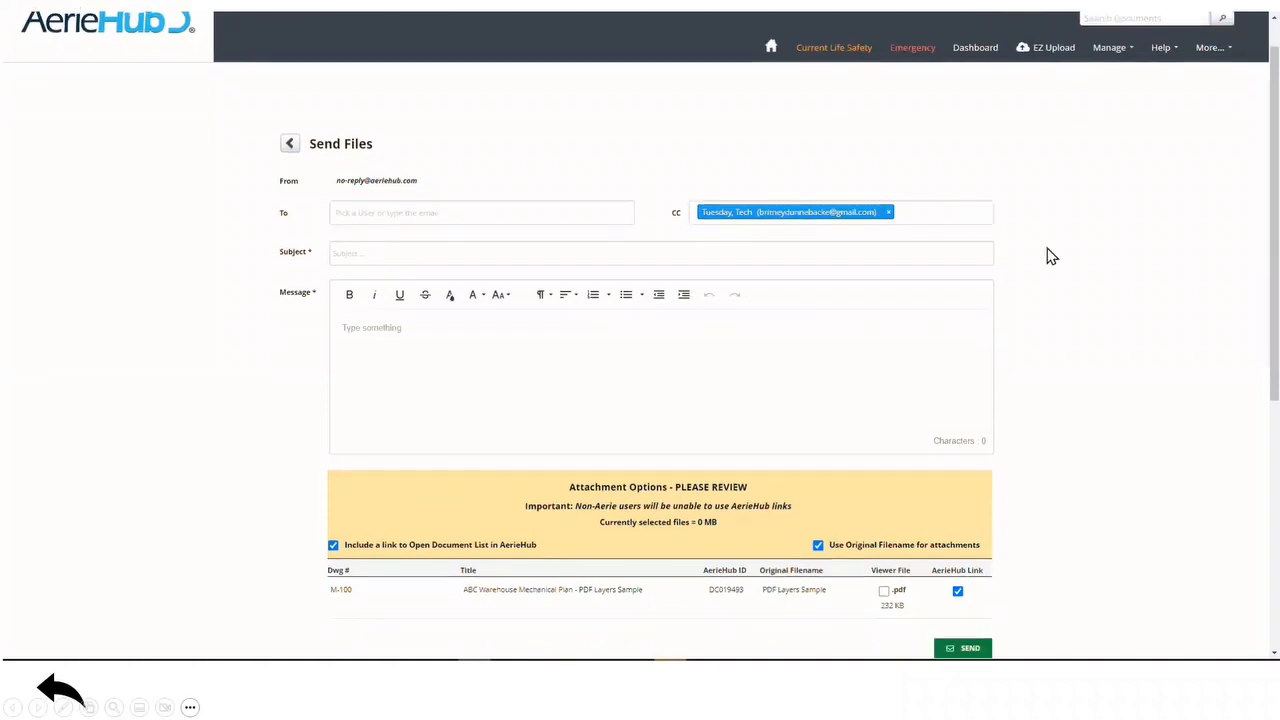
{"action": "scroll", "coordinate": [1050, 256], "scroll_direction": "down", "scroll_amount": 2}
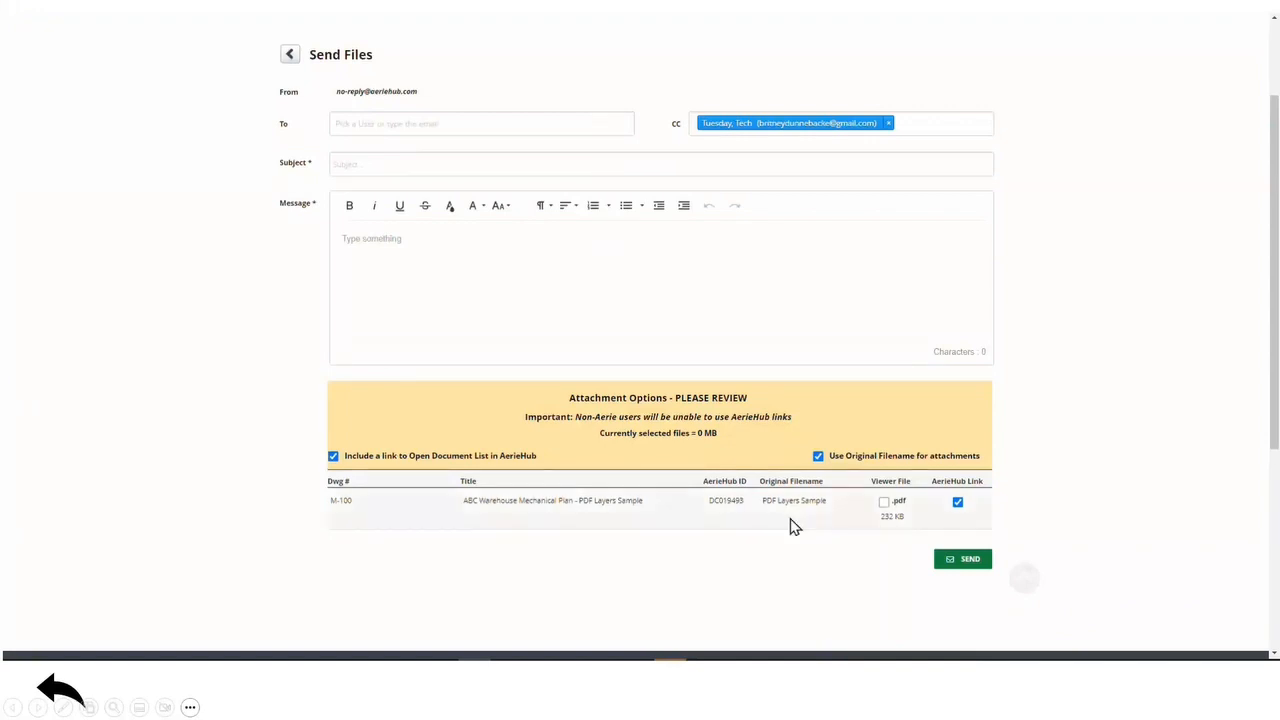
{"action": "left_click", "coordinate": [966, 561]}
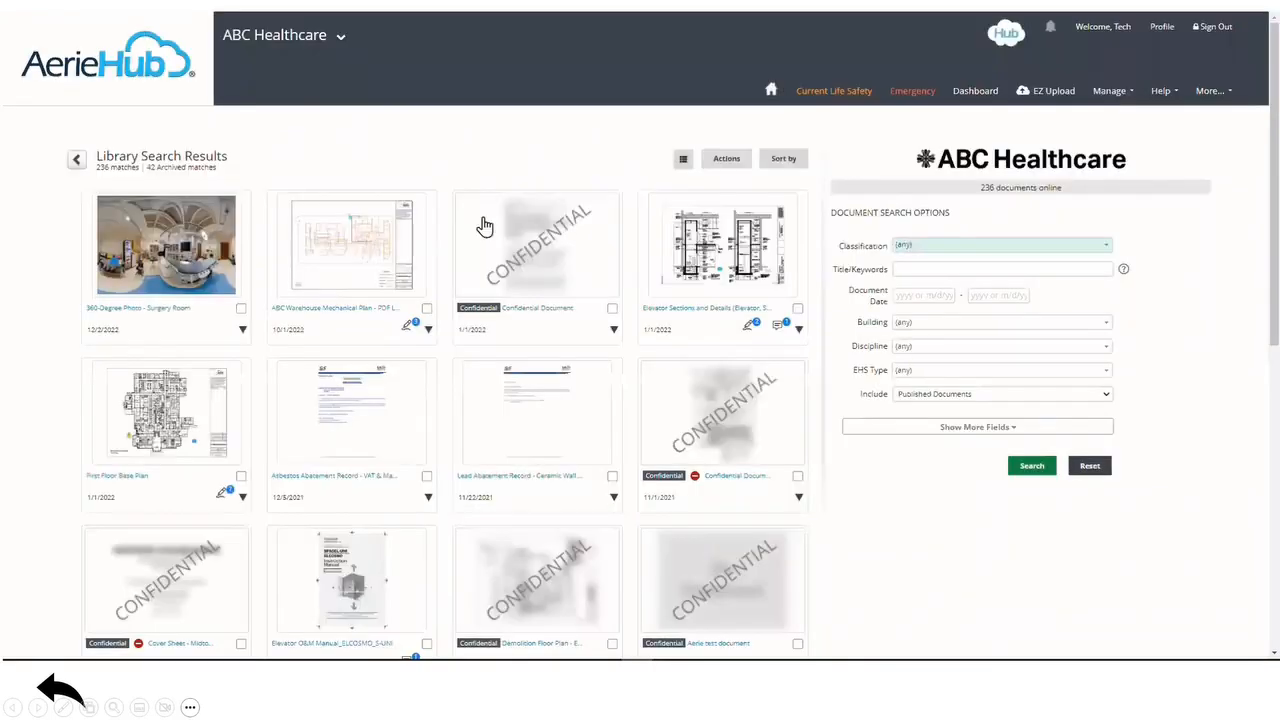
Step: Open the "Equipment relocated" markup version of the ABC Warehouse Mechanical Plan and download it to the Desktop as 38485-0.pdf
{"action": "left_click", "coordinate": [410, 330]}
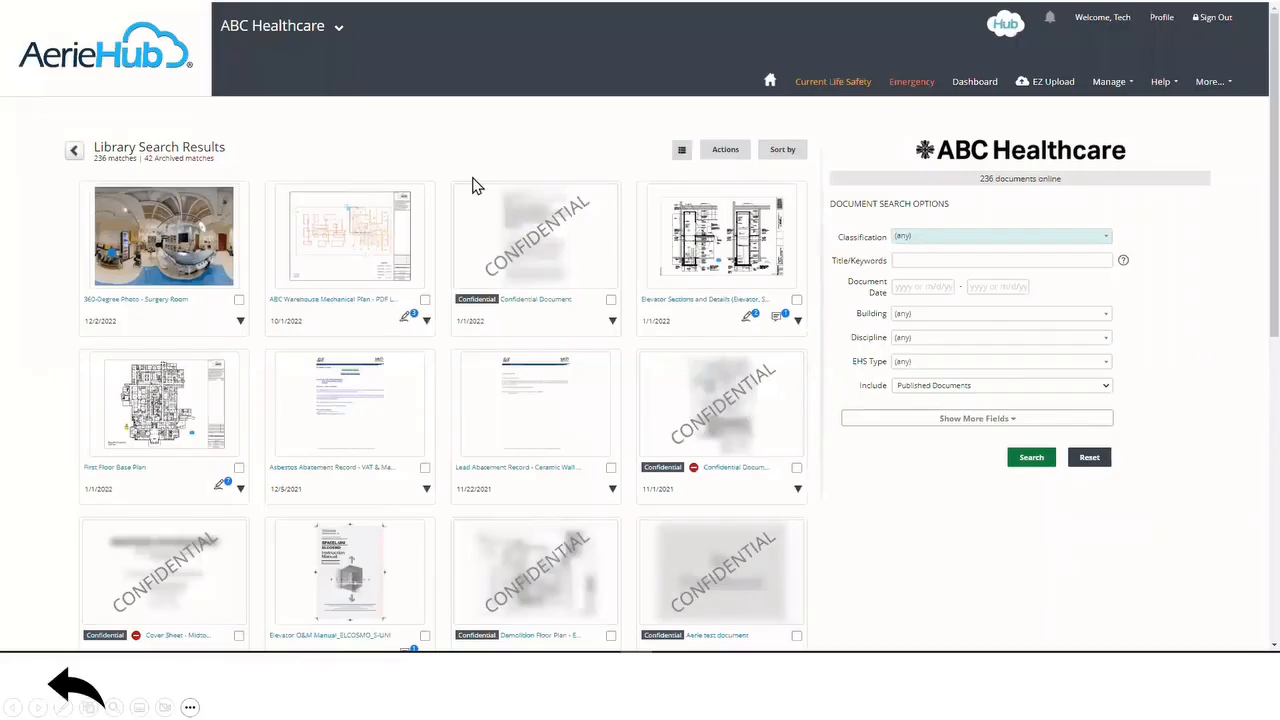
{"action": "left_click", "coordinate": [409, 319]}
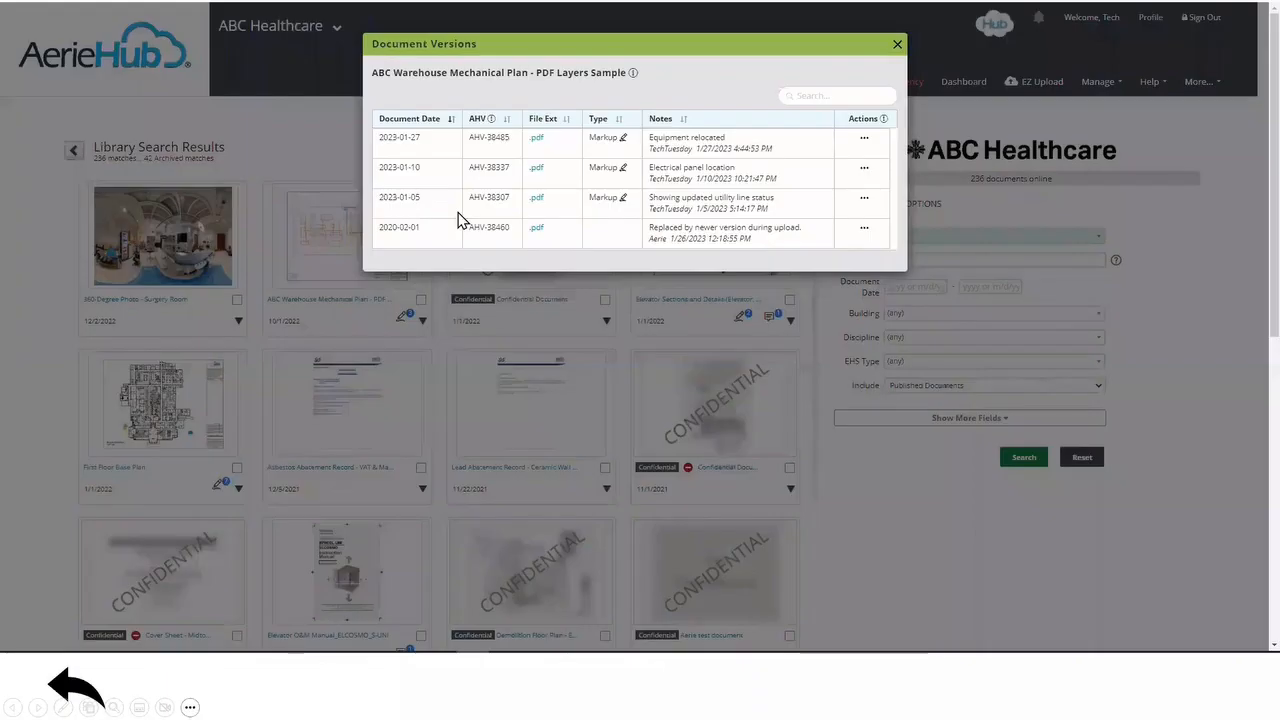
{"action": "left_click", "coordinate": [535, 140]}
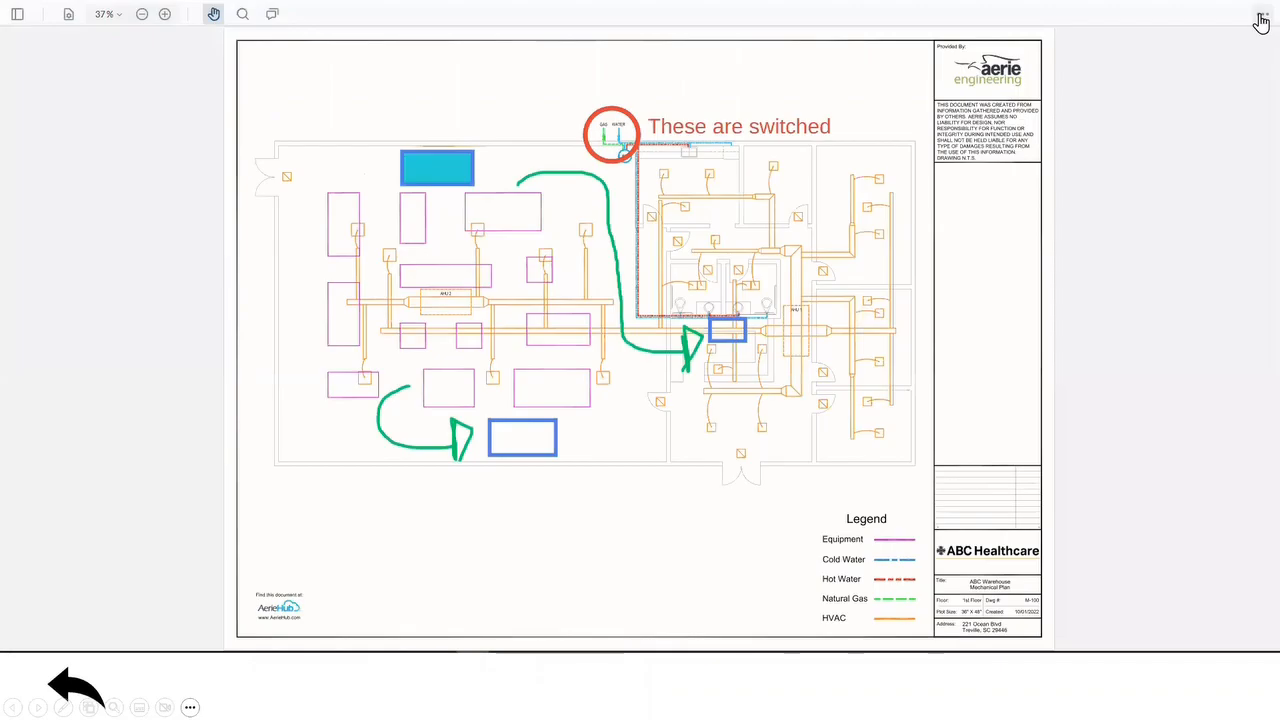
{"action": "left_click", "coordinate": [1260, 16]}
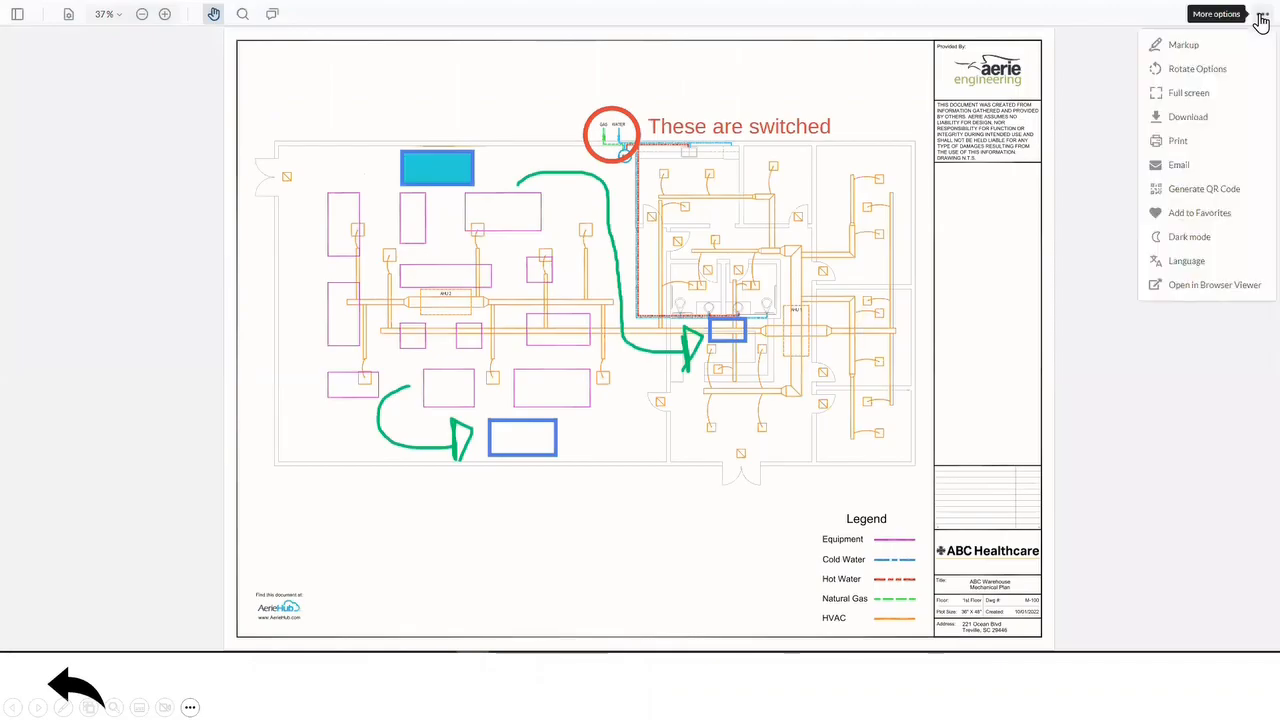
{"action": "left_click", "coordinate": [1208, 122]}
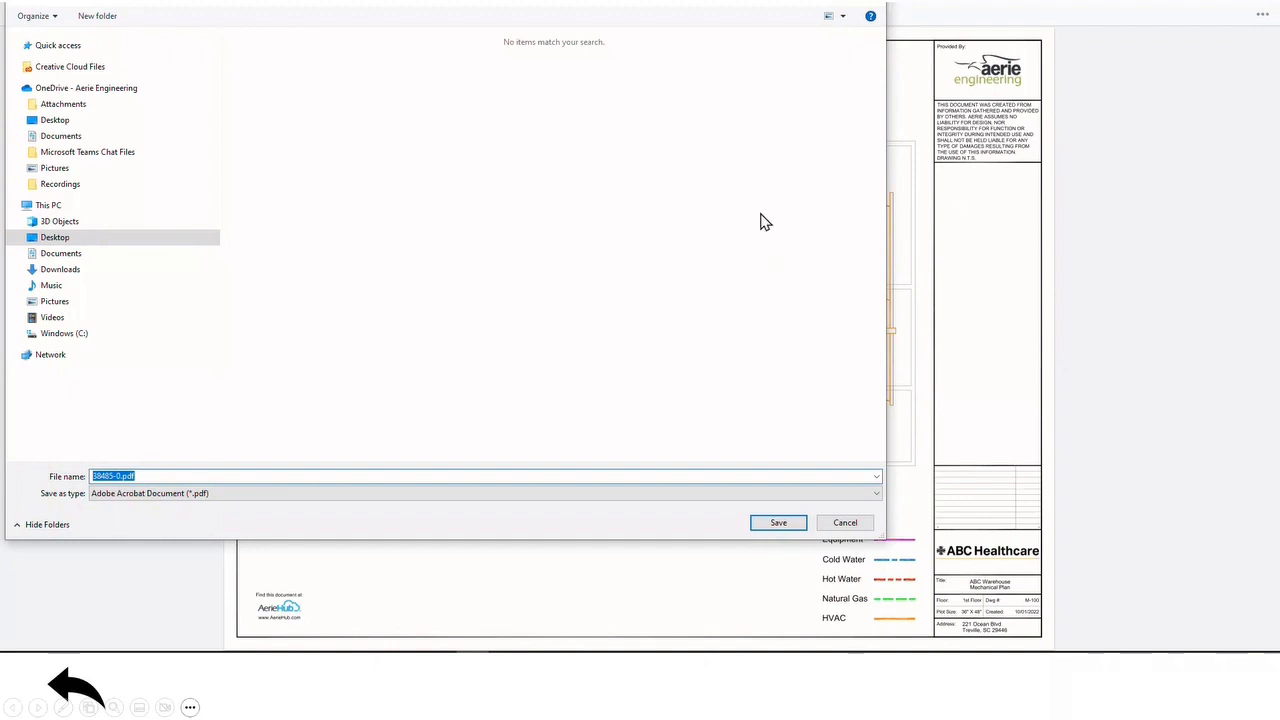
{"action": "left_click", "coordinate": [779, 523]}
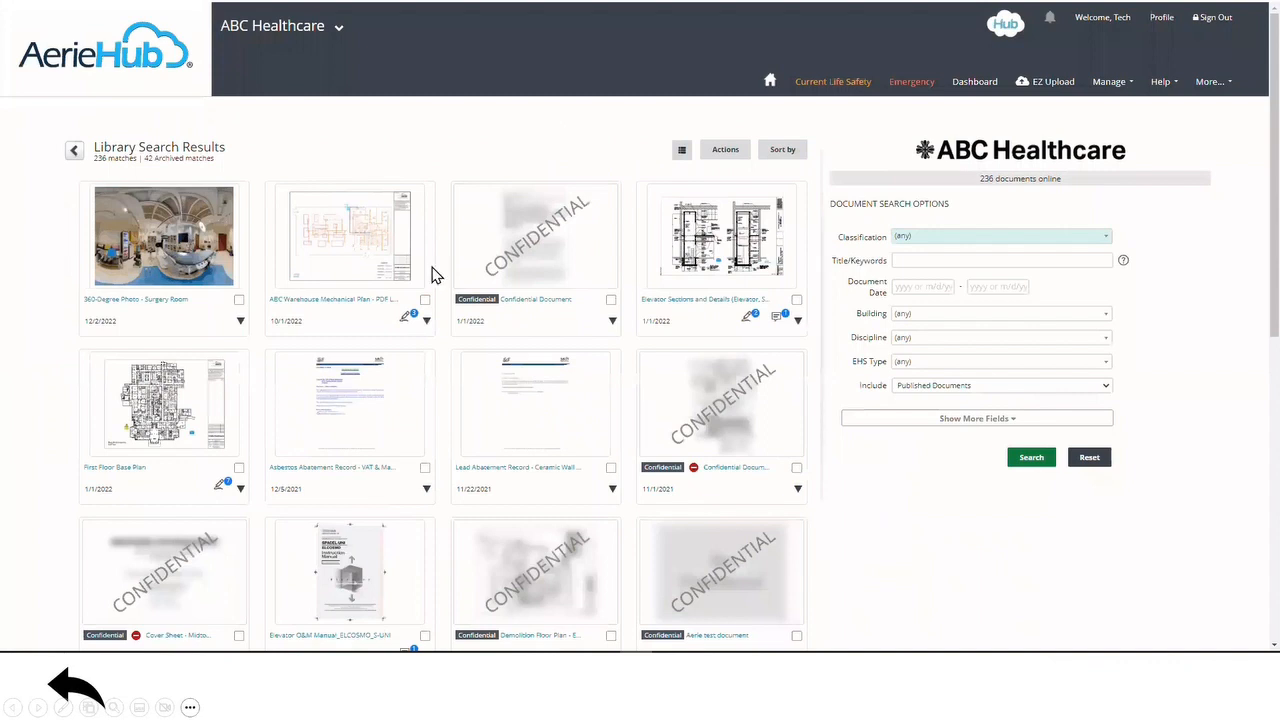
Step: Reopen the plan's 2023-01-27 markup from its document versions and download another PDF copy to the Desktop, keeping the file name 38485-0.pdf
{"action": "left_click", "coordinate": [407, 320]}
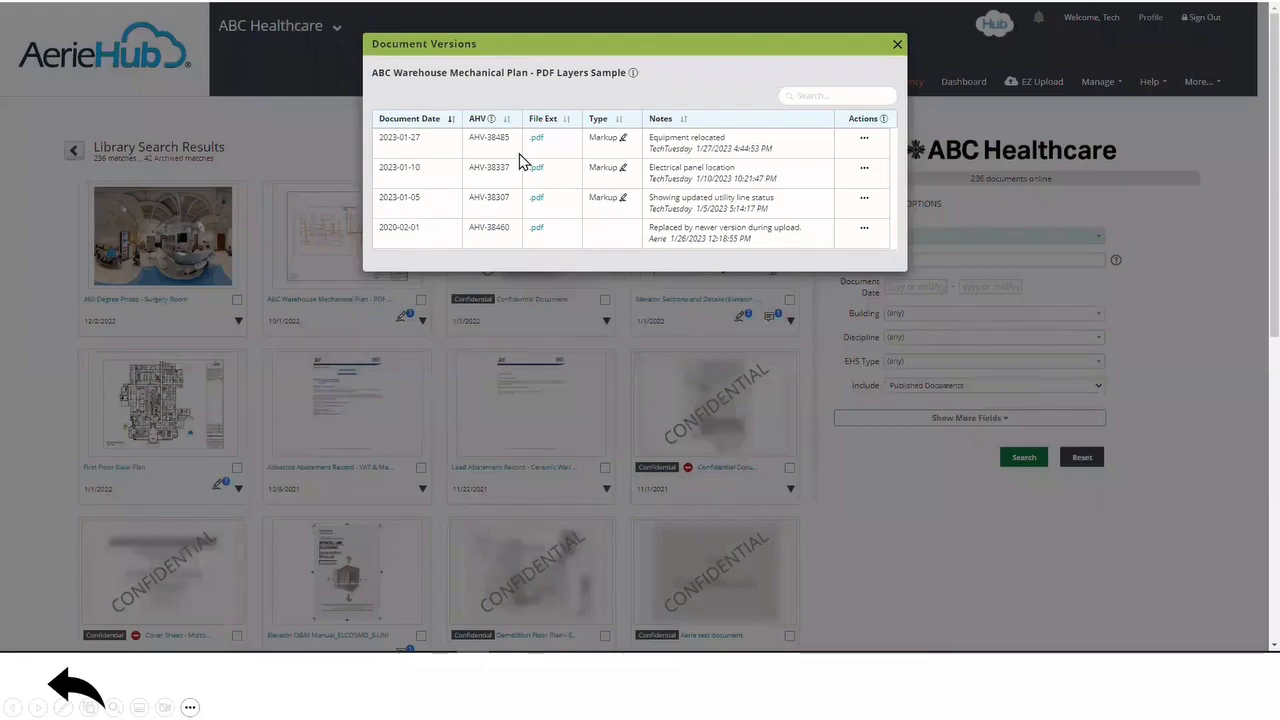
{"action": "left_click", "coordinate": [537, 140]}
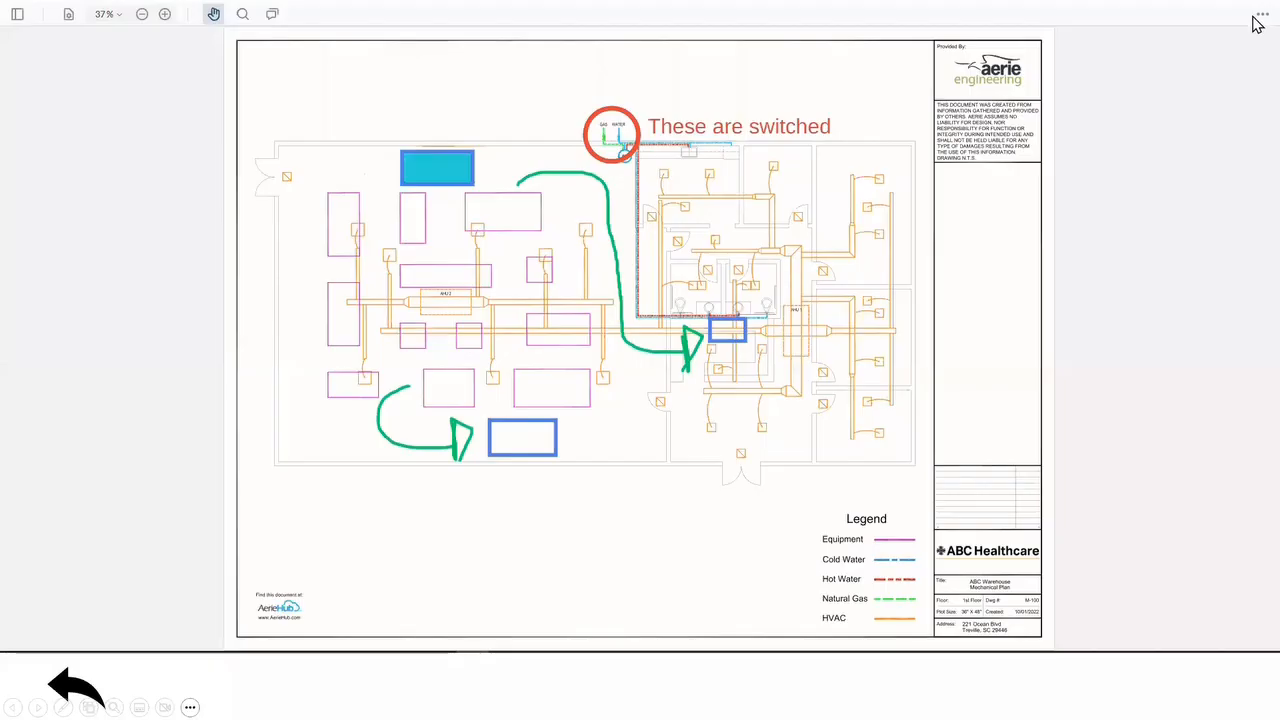
{"action": "left_click", "coordinate": [1261, 18]}
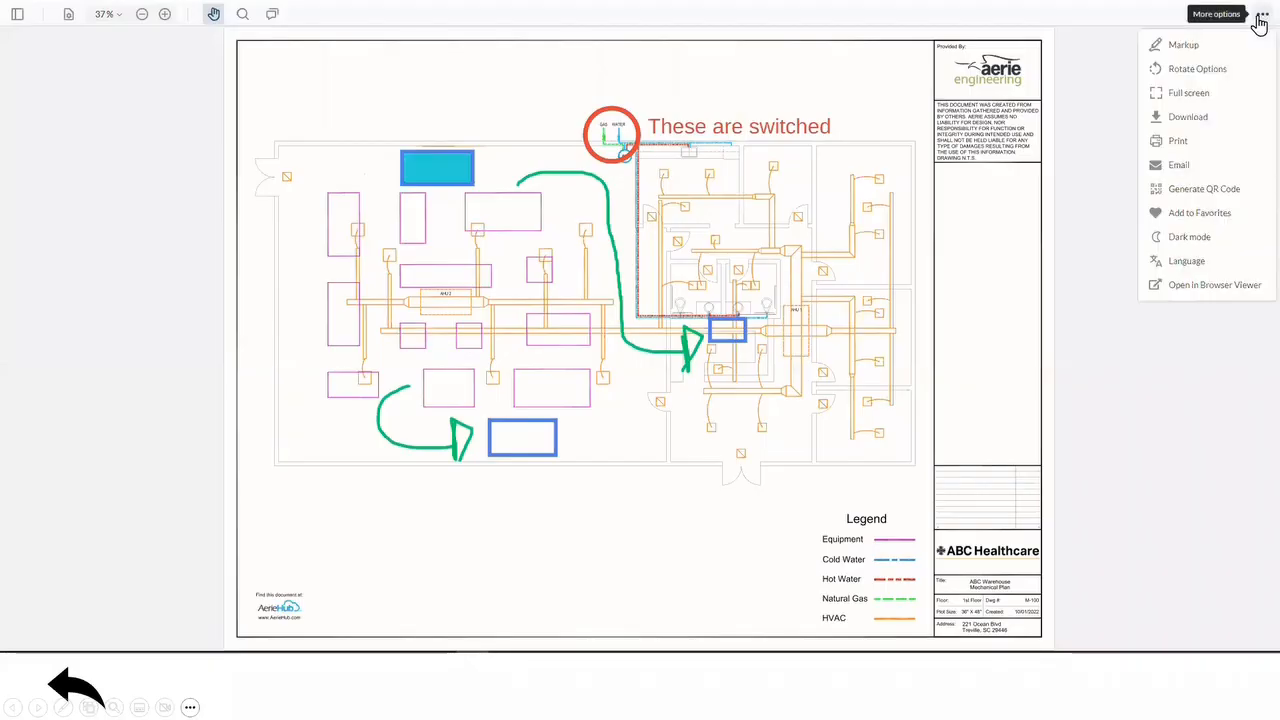
{"action": "left_click", "coordinate": [1209, 118]}
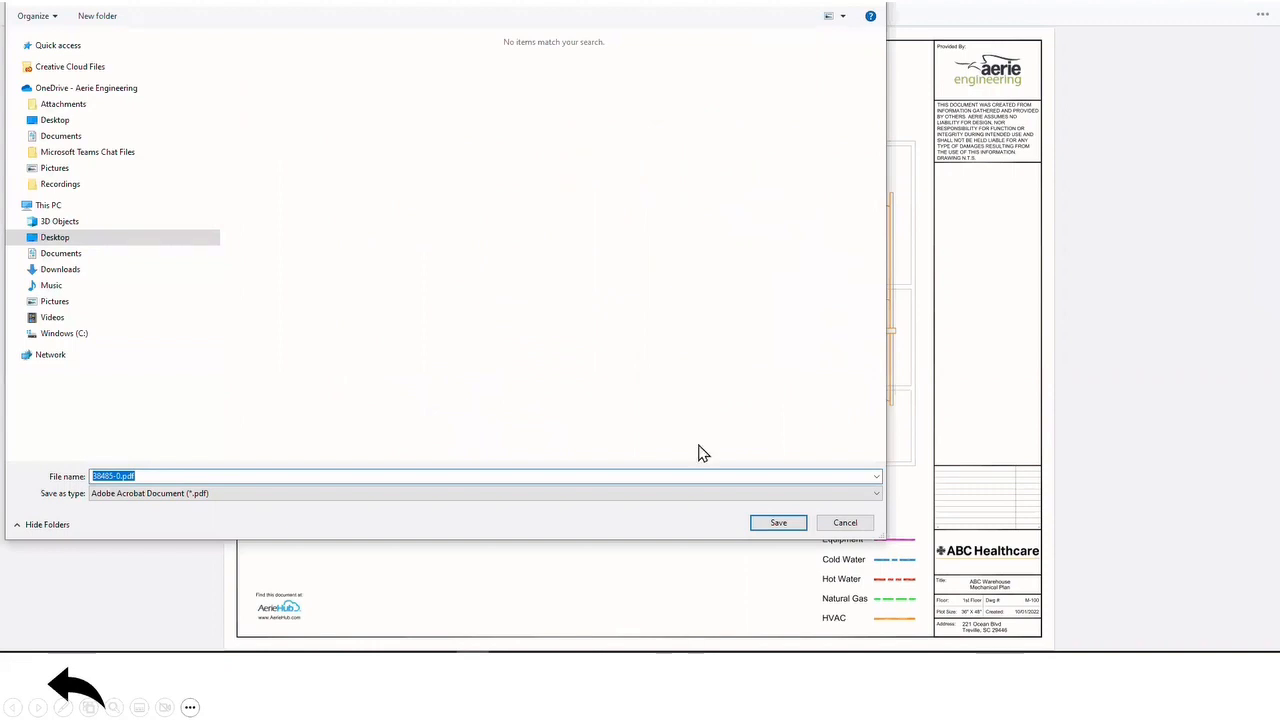
{"action": "left_click", "coordinate": [782, 525]}
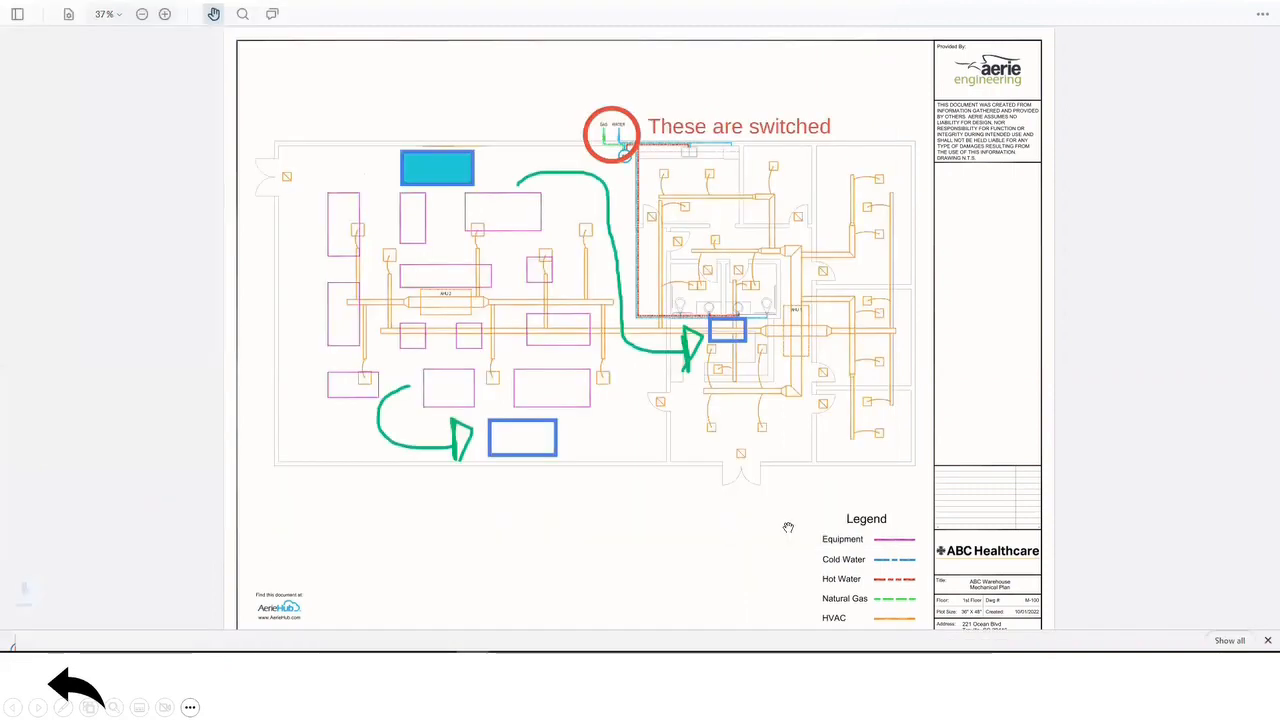